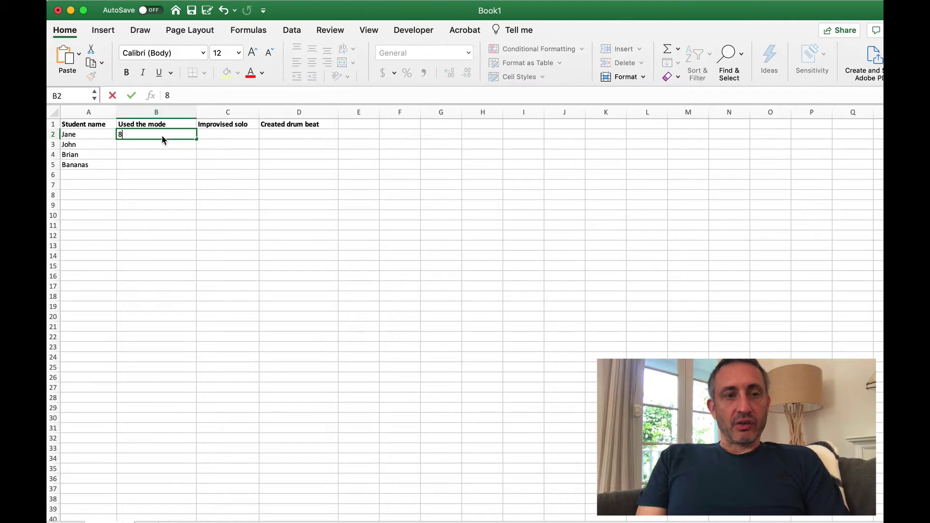
Step: Enter the first student's scores in row 2: 8 for the mode, 2 for improvised solo and 9 for drum beat
key("Tab")
key("Tab")
type("2")
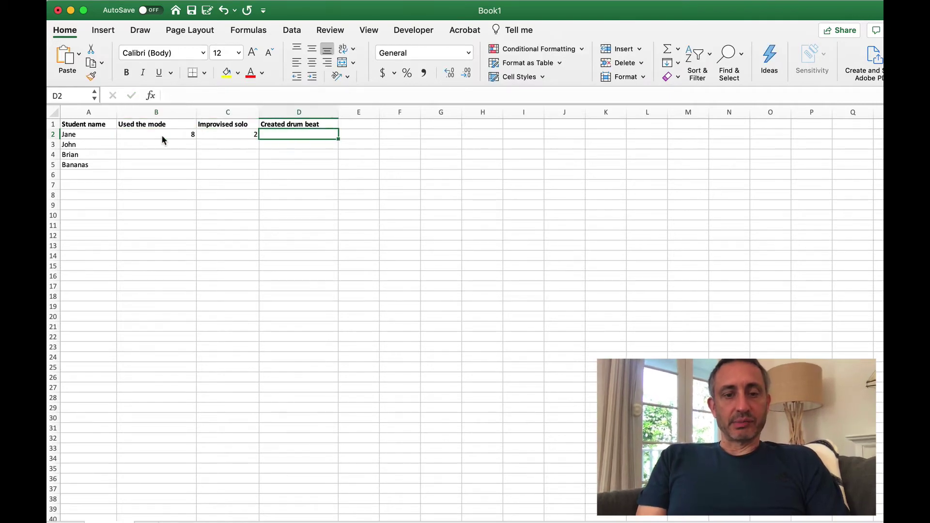
type("1")
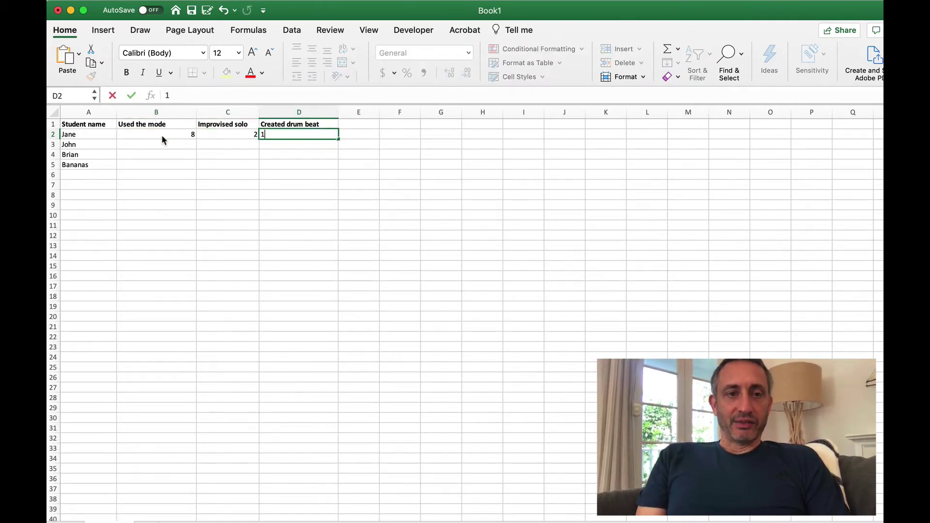
key("BackSpace")
type("9")
key("Tab")
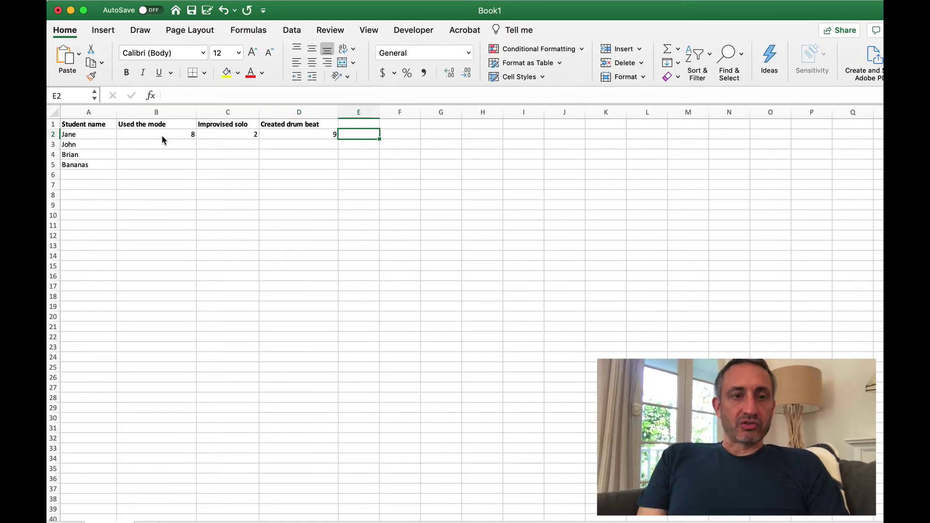
Step: Add a "Total" heading in E1 and sum the first student's scores B2:D2 in E2
left_click(365, 124)
type("T")
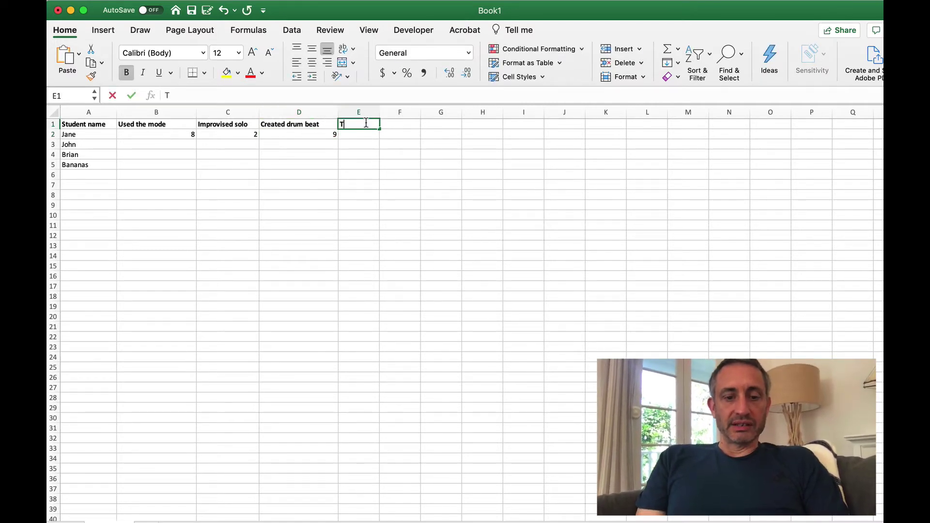
type("otal")
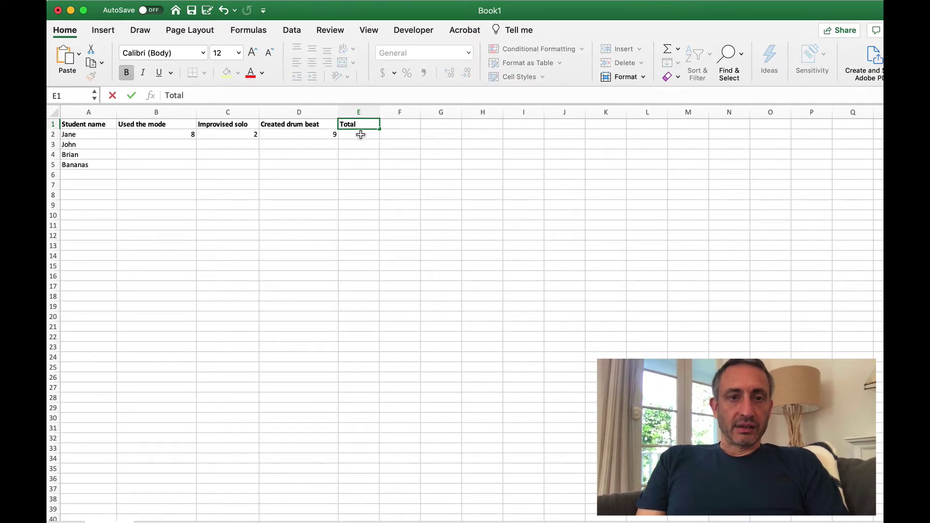
left_click(361, 135)
type("=SUM(")
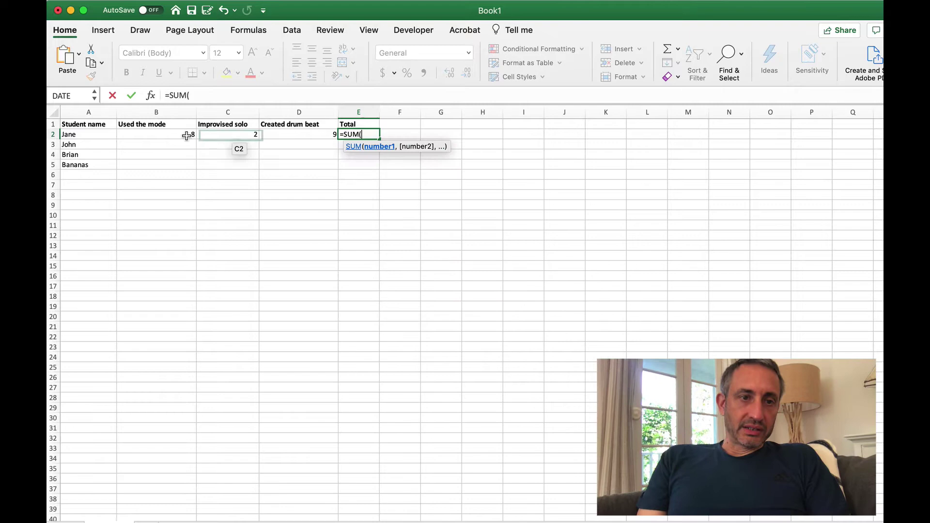
left_click_drag(186, 136, 333, 138)
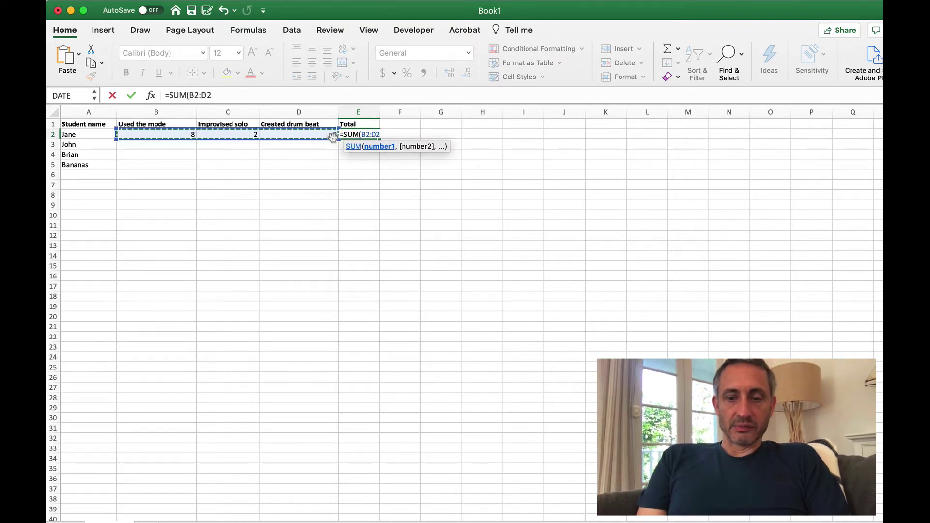
key("Return")
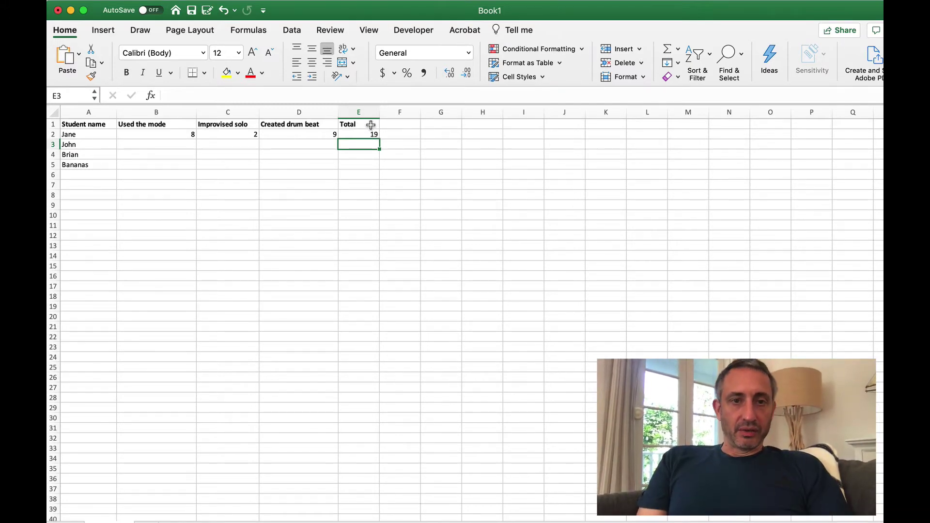
Step: Clear the Total heading and its formula in E1:E2, plus the first student's three scores in B2:D2
left_click(371, 126)
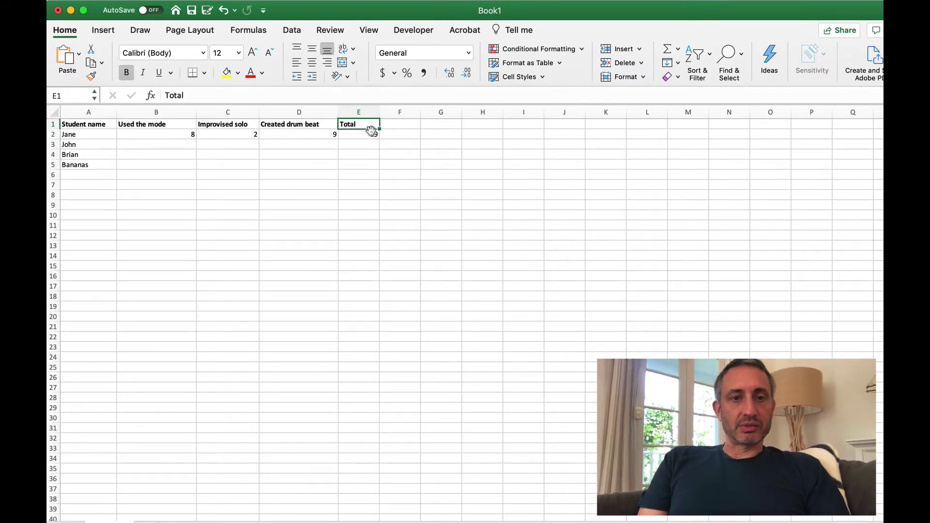
left_click_drag(371, 128, 373, 132)
key("Delete")
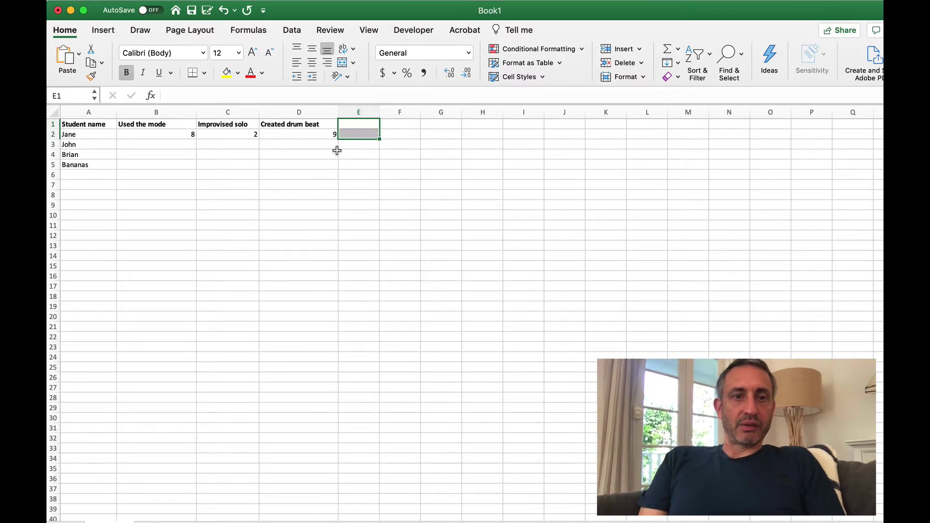
left_click(312, 135)
key("Delete")
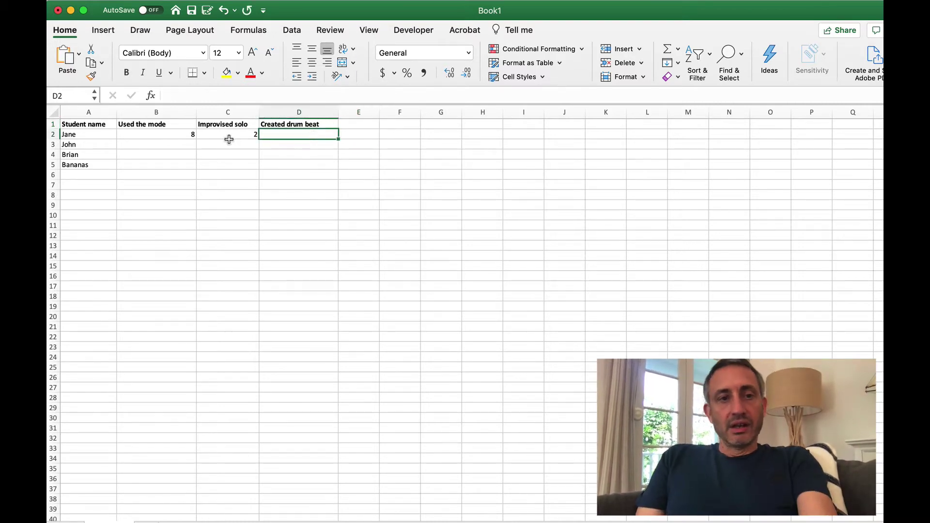
left_click(229, 139)
key("Delete")
left_click(188, 137)
key("Delete")
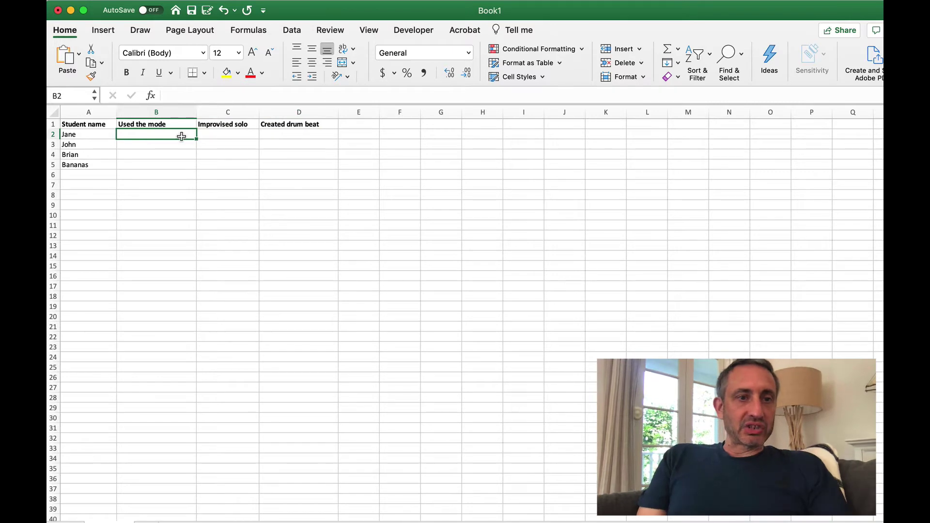
left_click(142, 124)
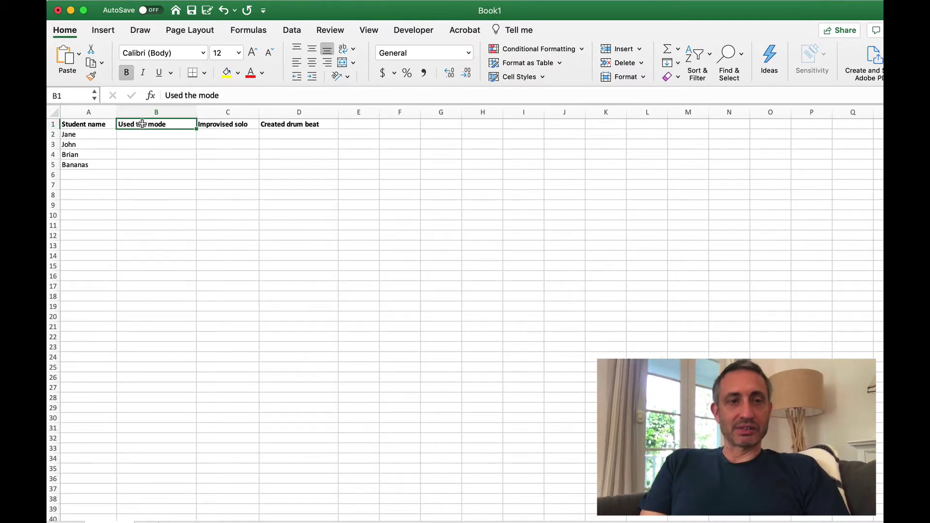
left_click(228, 124)
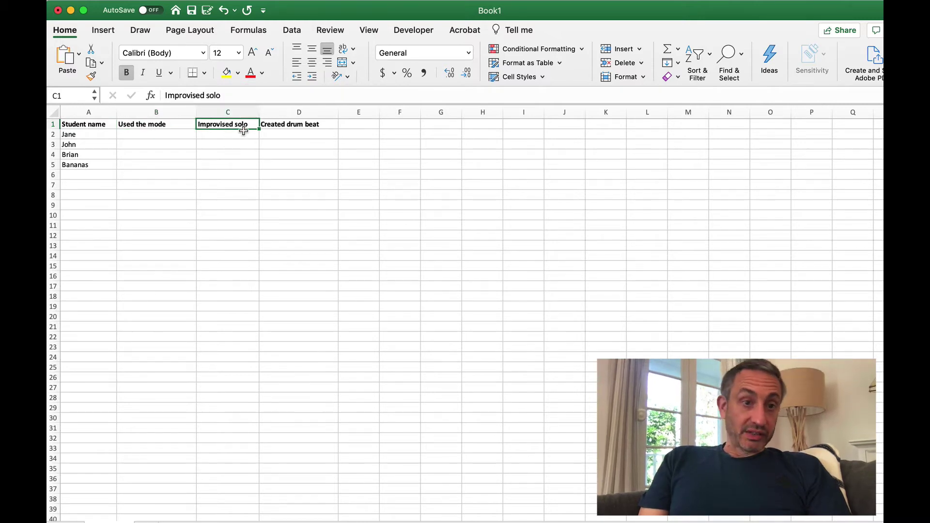
left_click(300, 125)
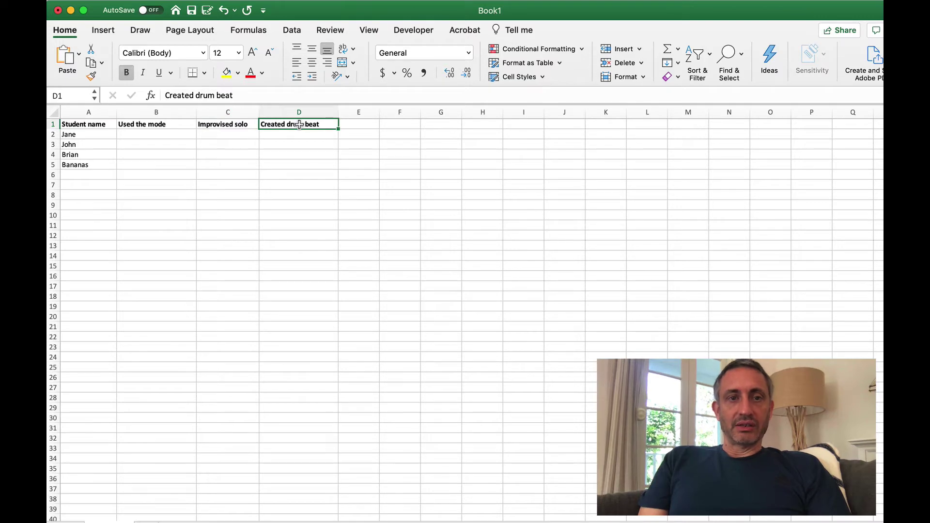
left_click(232, 124)
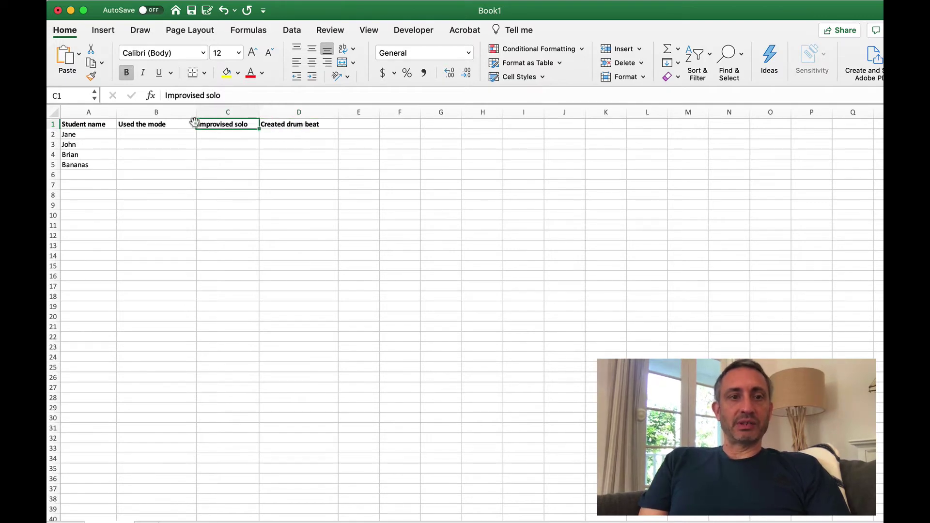
left_click(179, 124)
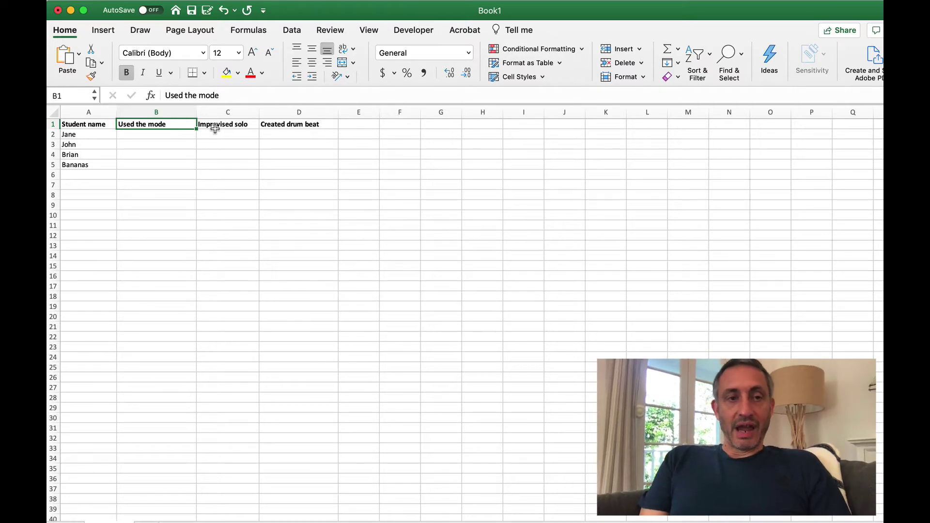
left_click(175, 136)
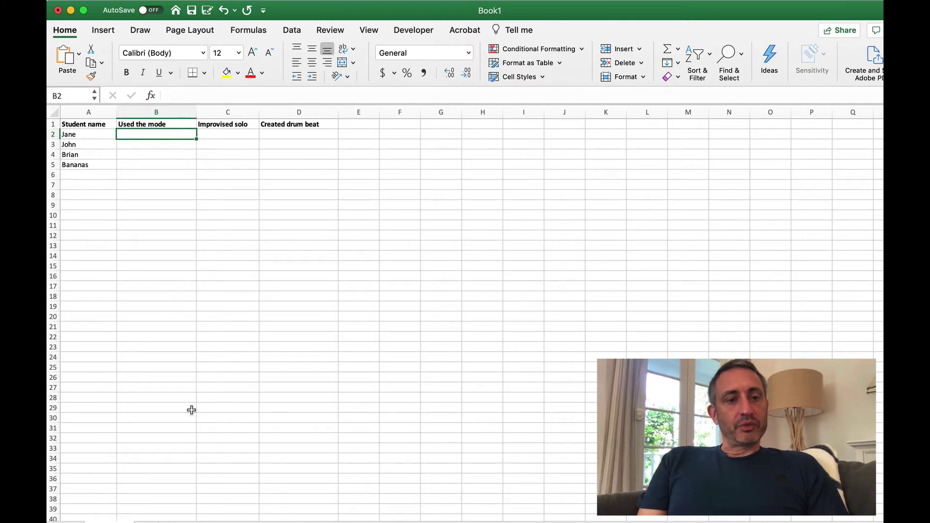
Step: On the next, blank sheet, enter the heading "Use the mode" in A1 and widen column A for long comments
left_click(146, 522)
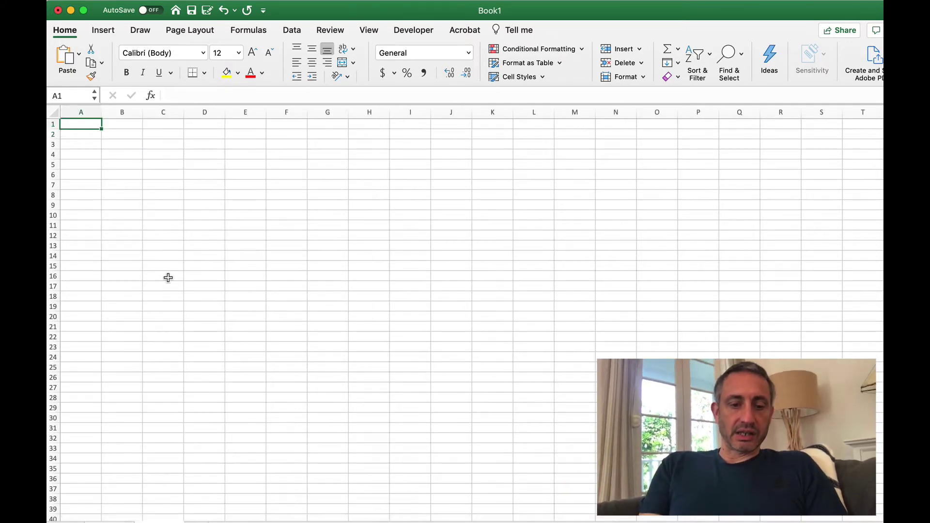
type("Use the mode")
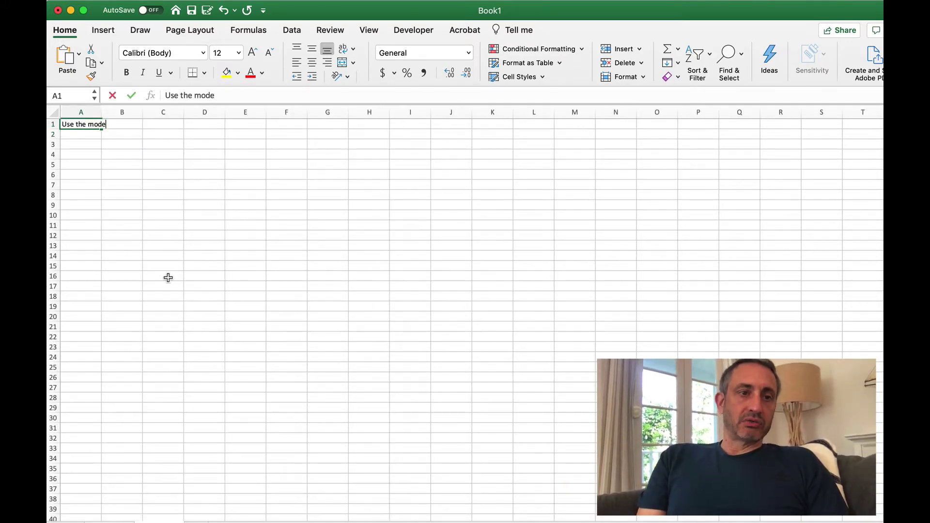
key("Return")
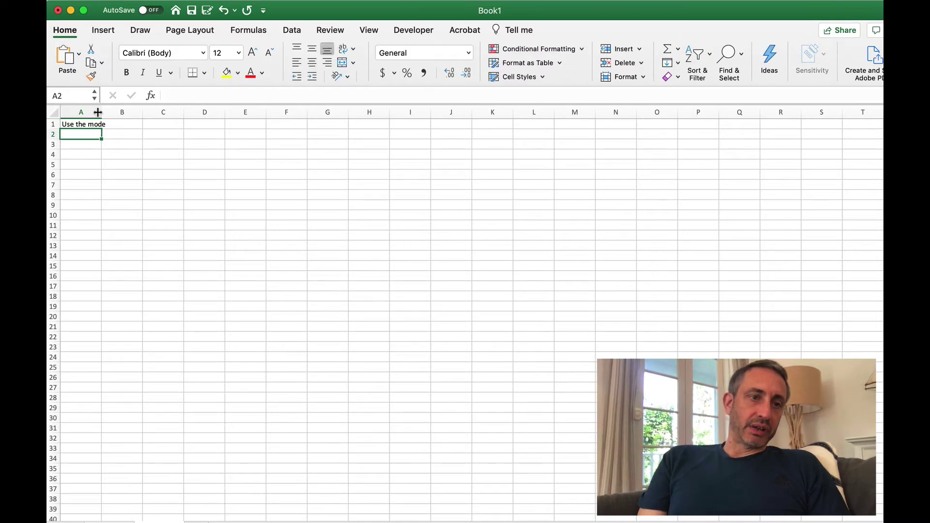
left_click_drag(101, 112, 335, 112)
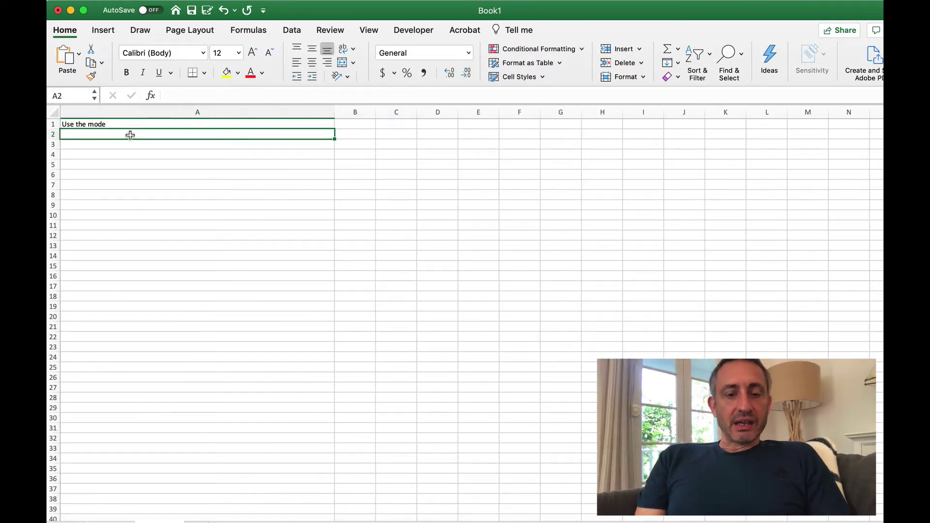
Step: Enter the comment "You played some incorrect notes - notes not in the A minor scale. Please revise." in A2
type("You ")
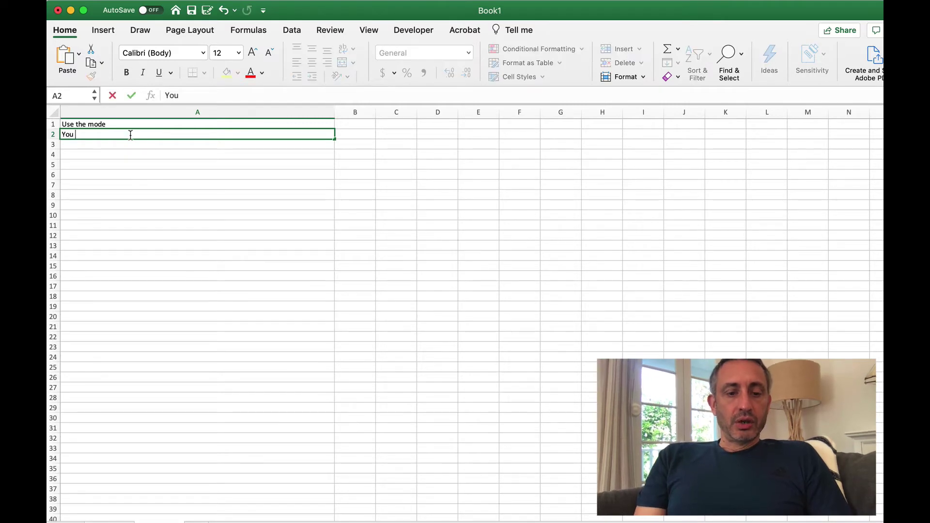
type("played some ")
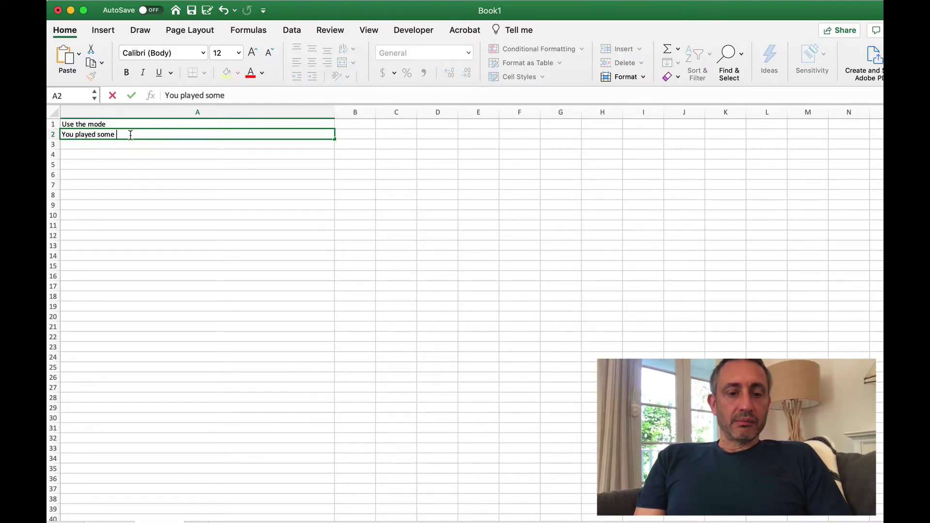
type("inco")
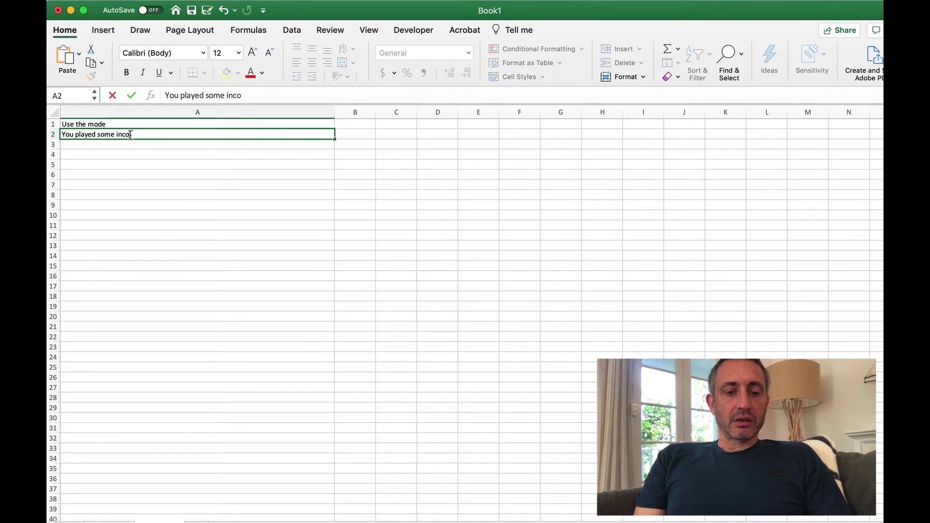
type("rrect notes")
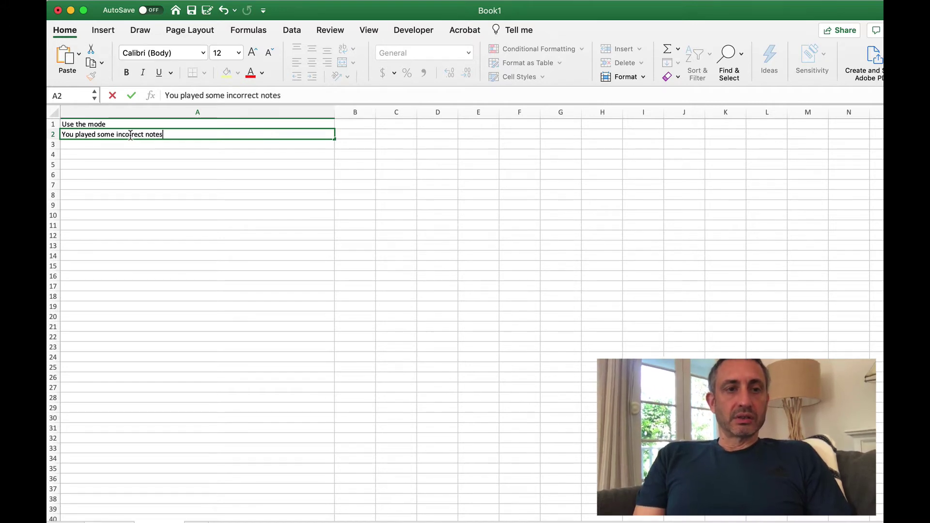
type(" - notes not in")
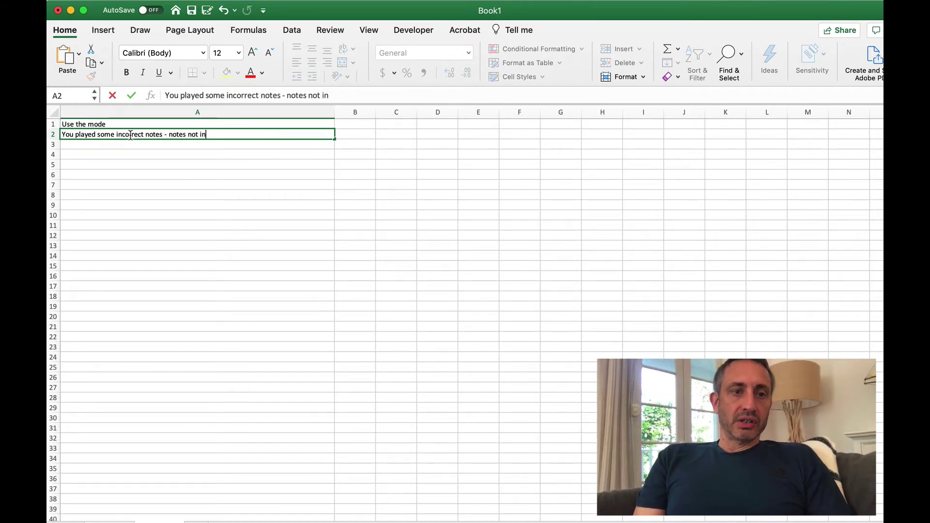
type(" the ")
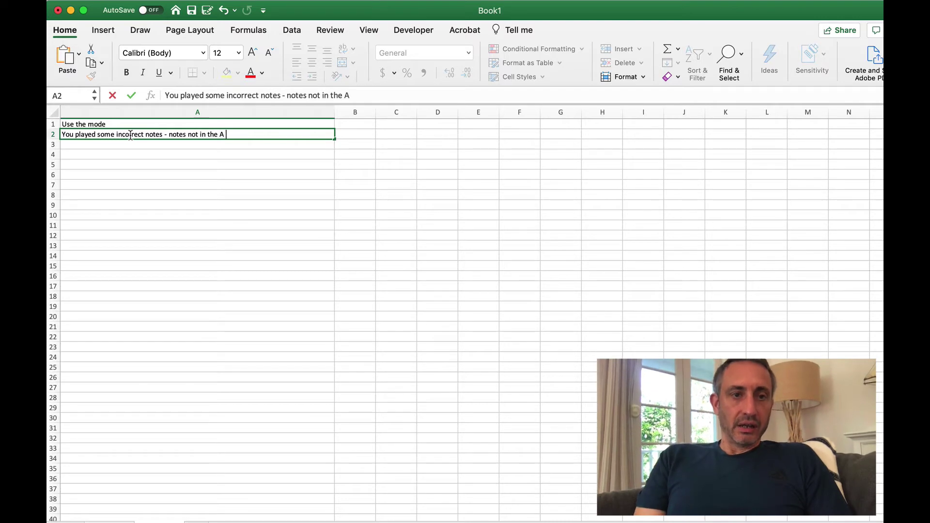
type("A minor ")
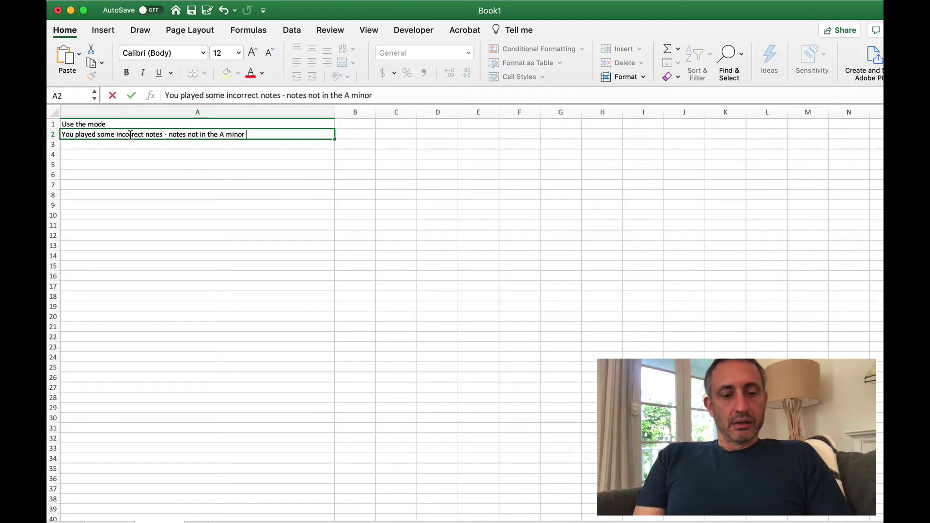
type("scale. Ple")
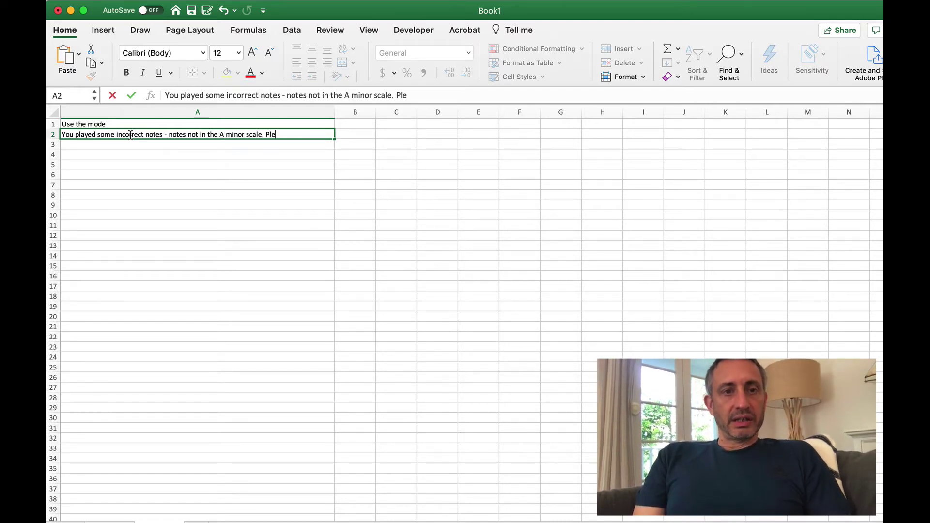
type("ase")
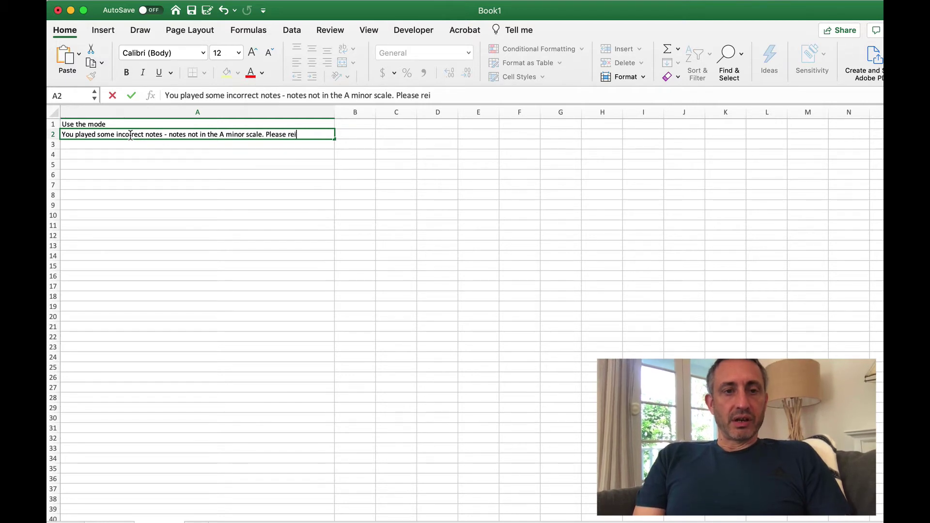
type(" revise.")
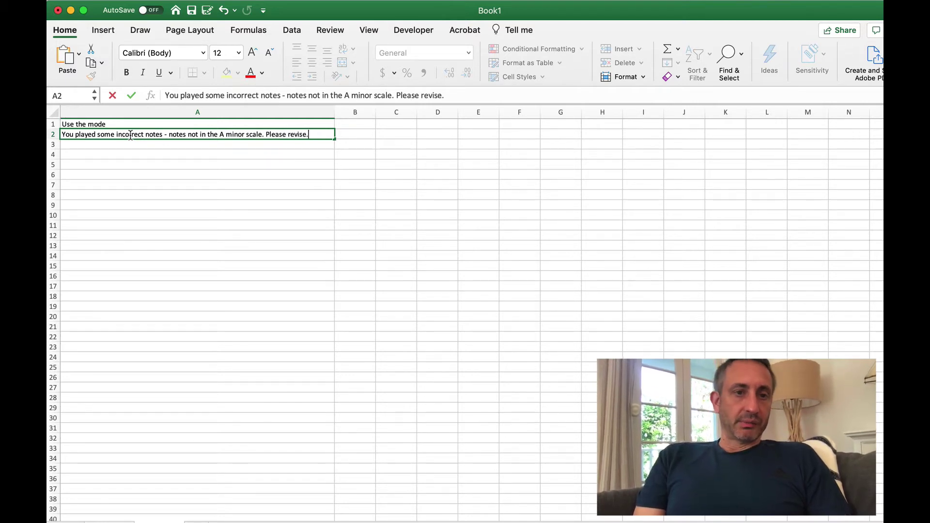
key("Return")
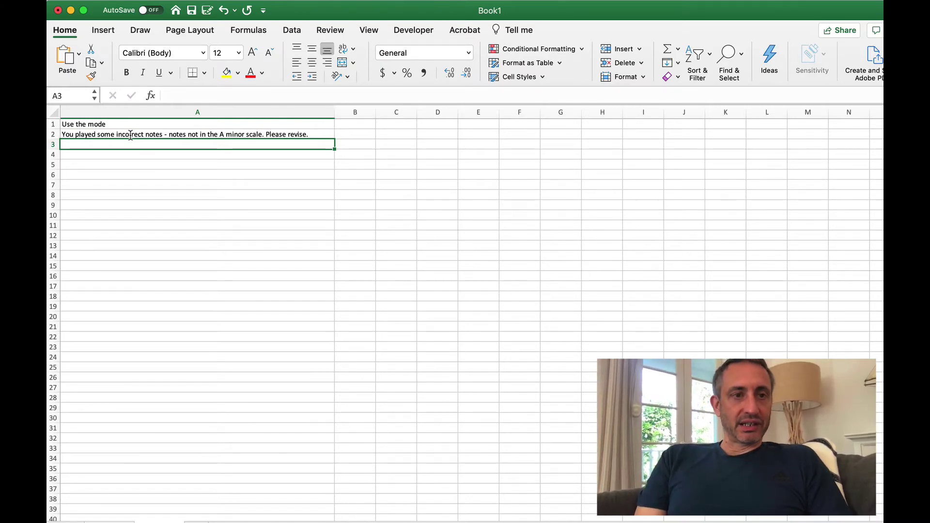
Step: Enter the comment "You played mostly the right notes, but there just a few notes not included in the mode." in A3
type("You pla")
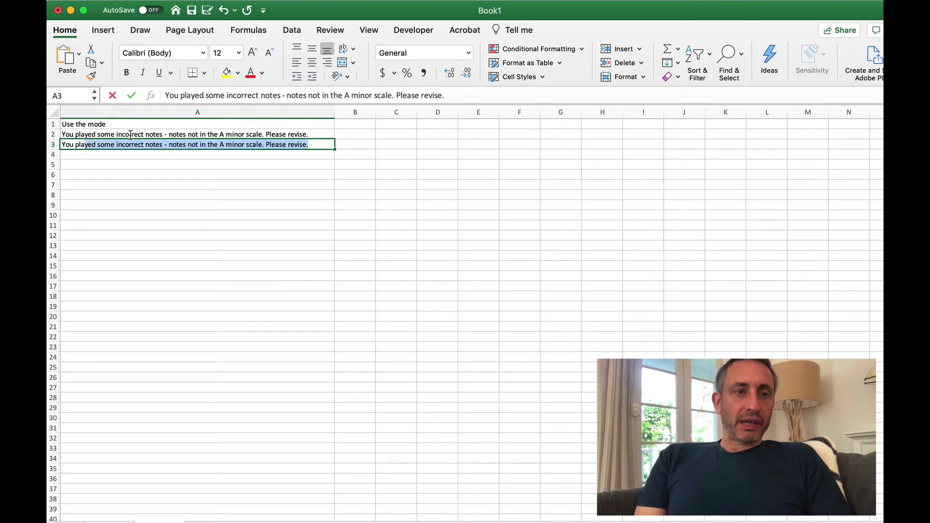
type("yed mostly th")
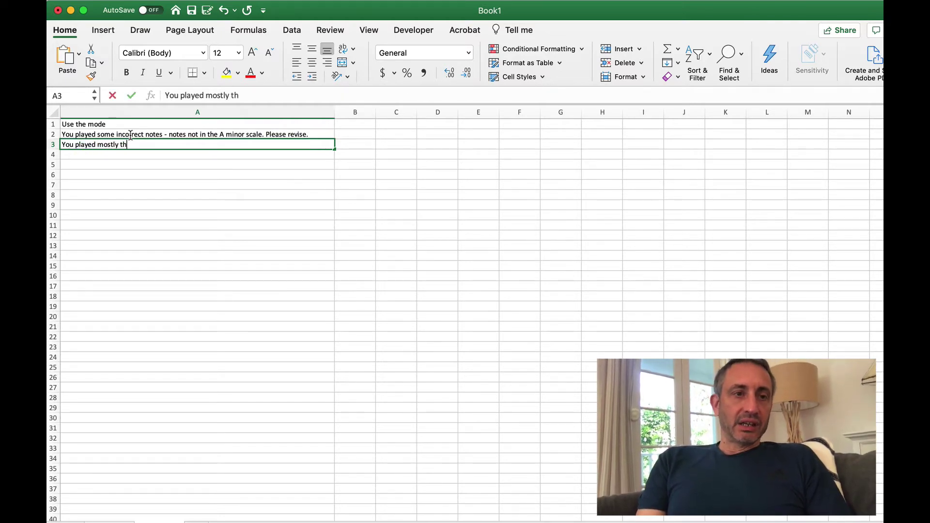
type("e right notes")
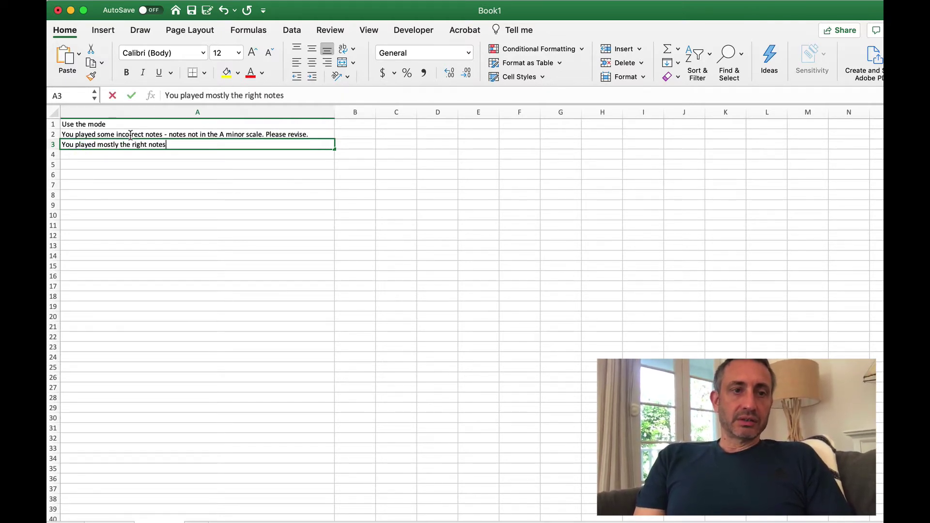
type(", pl")
key("BackSpace")
key("BackSpace")
key("BackSpace")
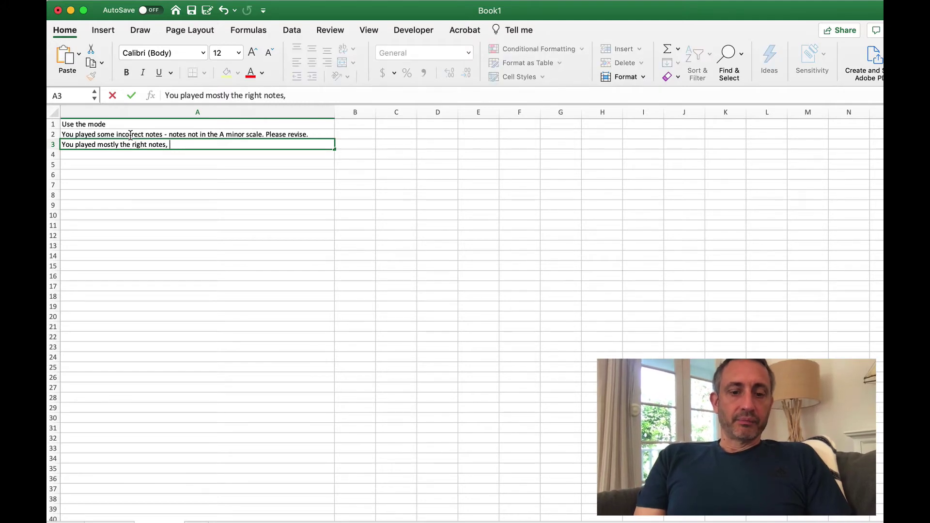
type("but there")
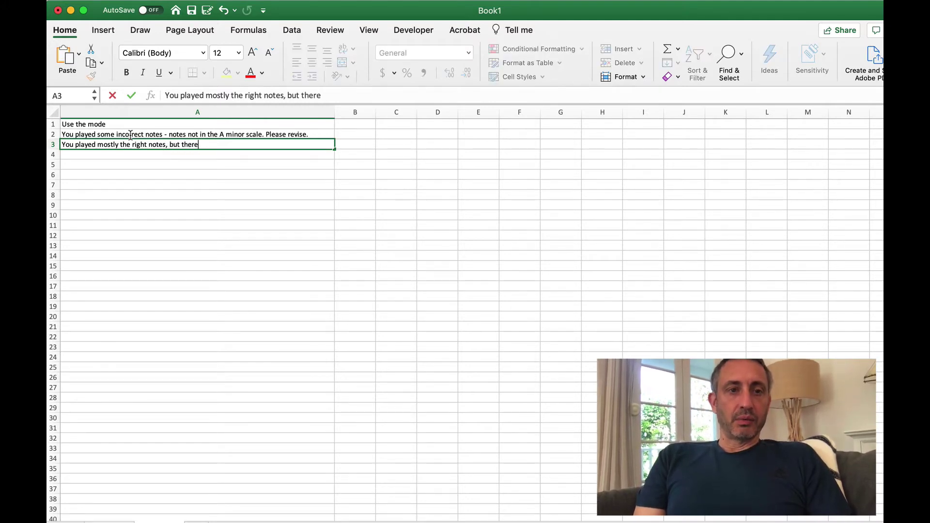
type(" just a ")
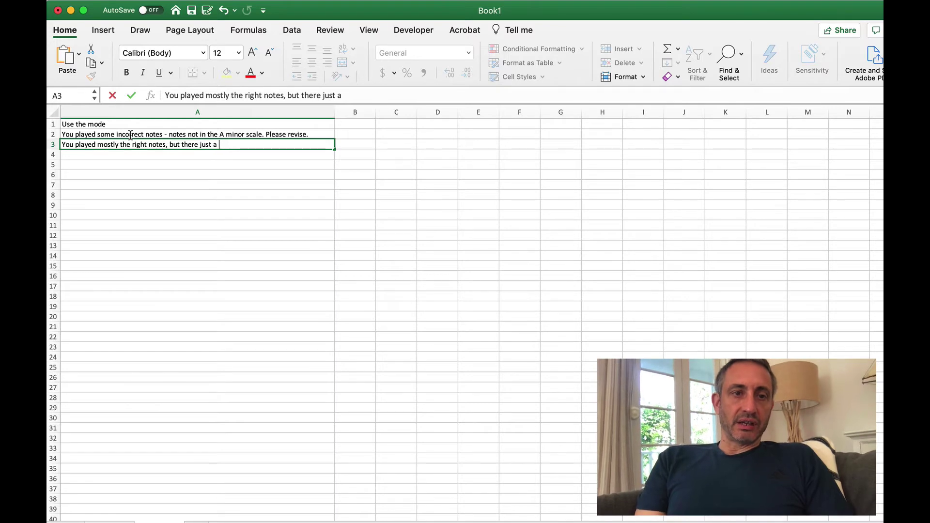
type("few note")
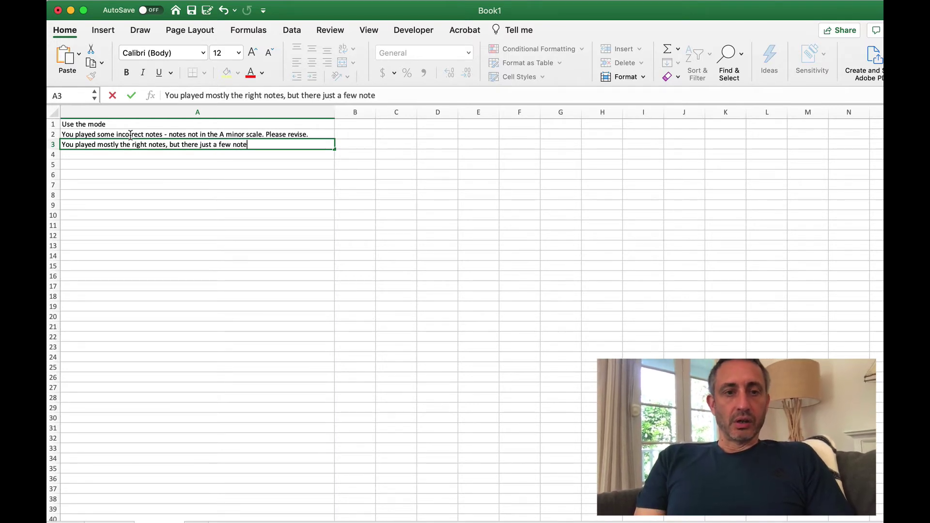
type("s not inclu")
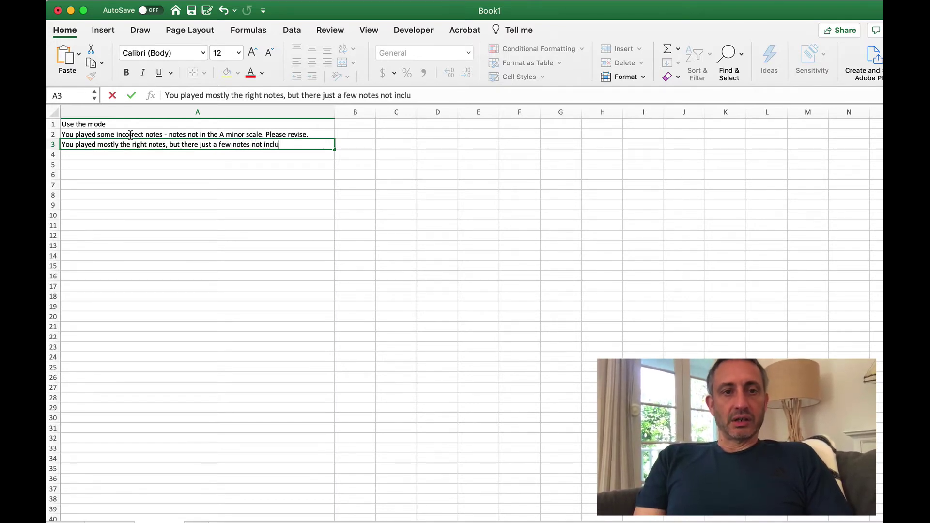
type("ded in the mode.")
key("Return")
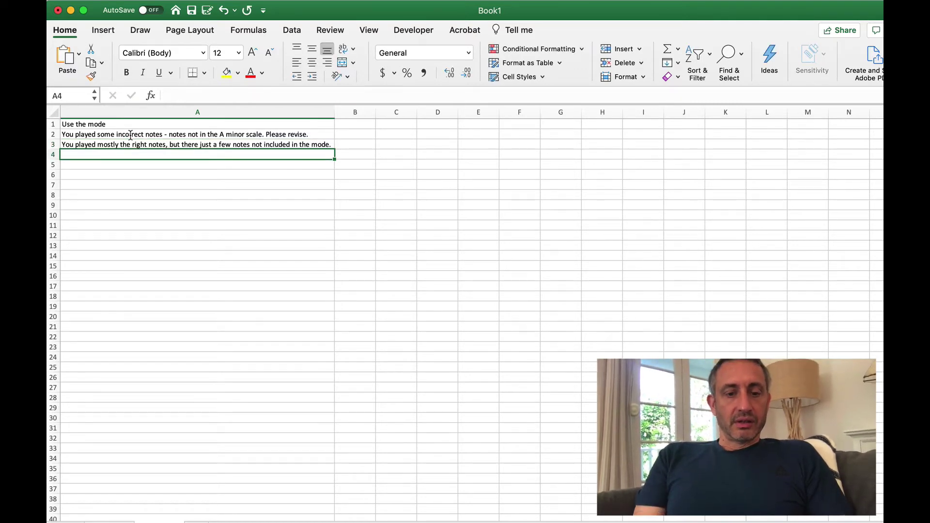
Step: Enter the comment "Your melody was made up entirely from notes in the mode - well done" in A4
type("Your md")
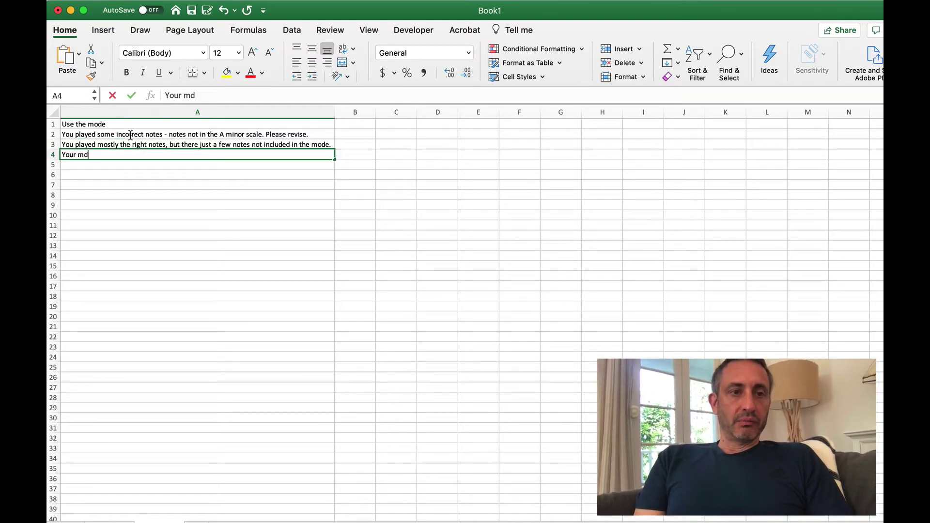
type("l")
key("BackSpace")
key("BackSpace")
type("elod")
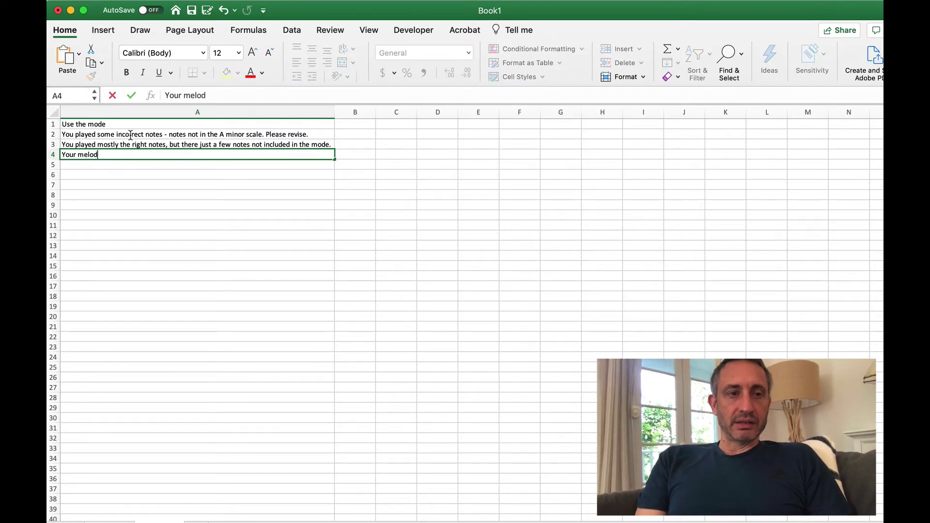
type("y was made up ")
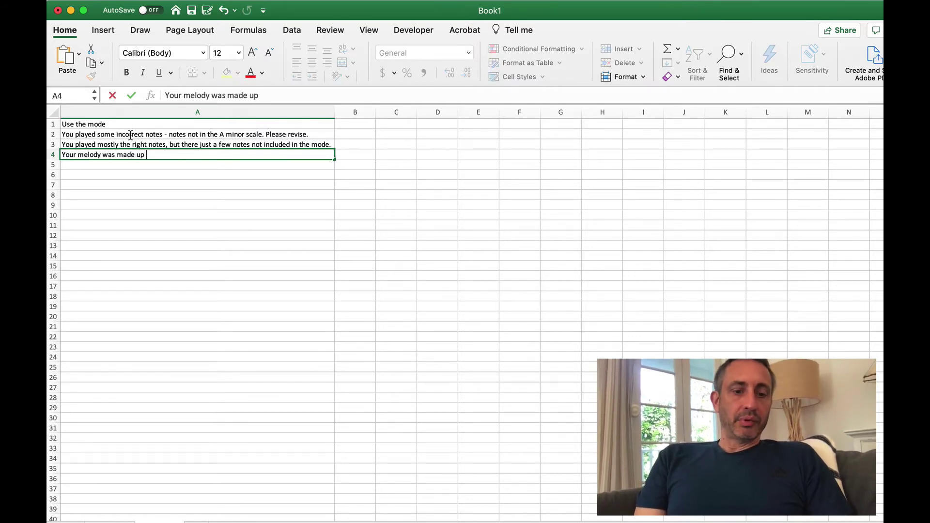
type("entirely ")
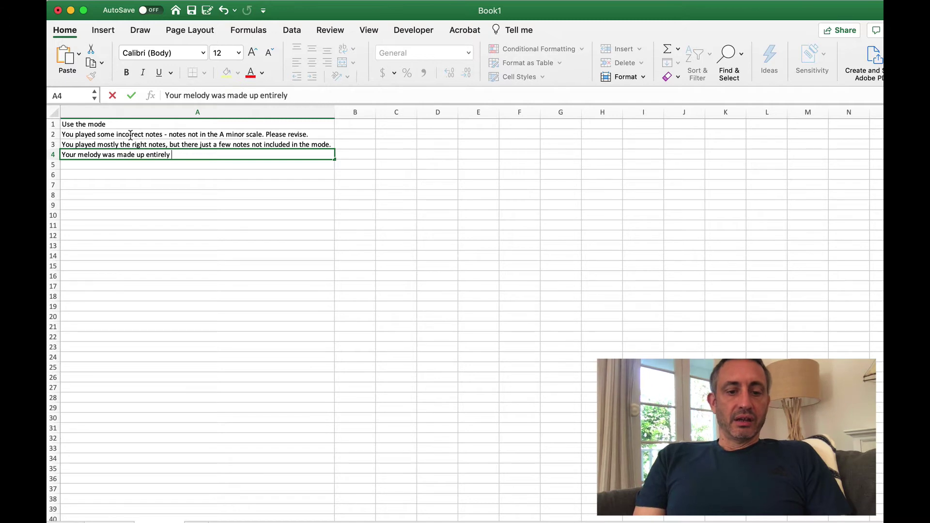
type("from notes")
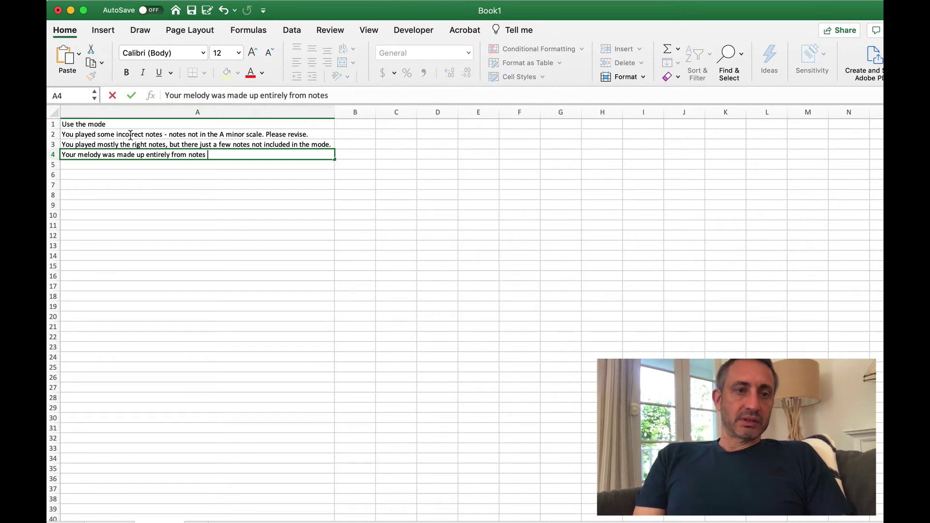
type(" in the mode - well done")
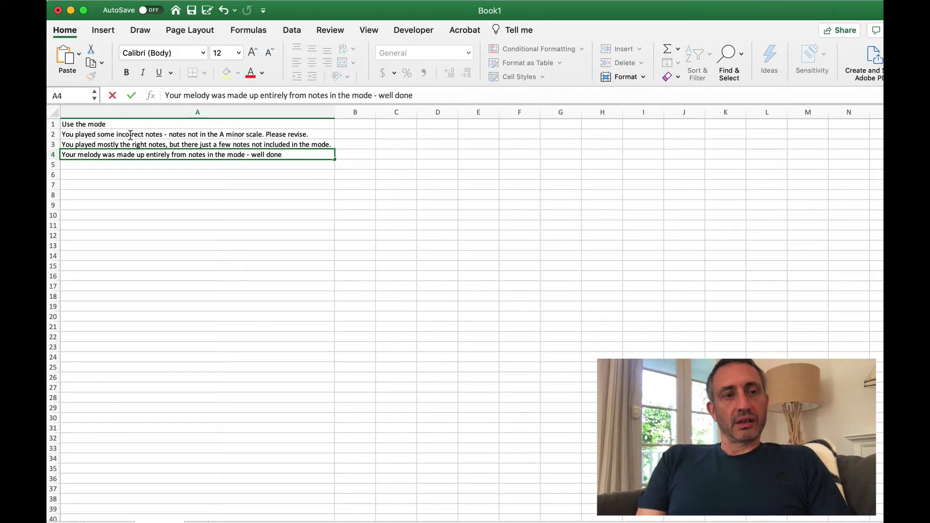
key("Tab")
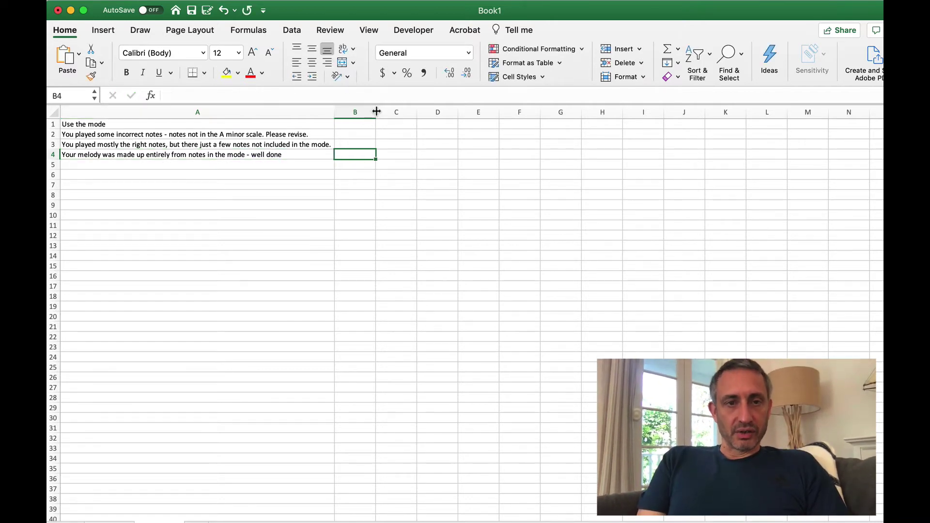
Step: Widen column B on the comment sheet and the three criterion columns B, C and D on the student sheet
left_click_drag(376, 112, 476, 111)
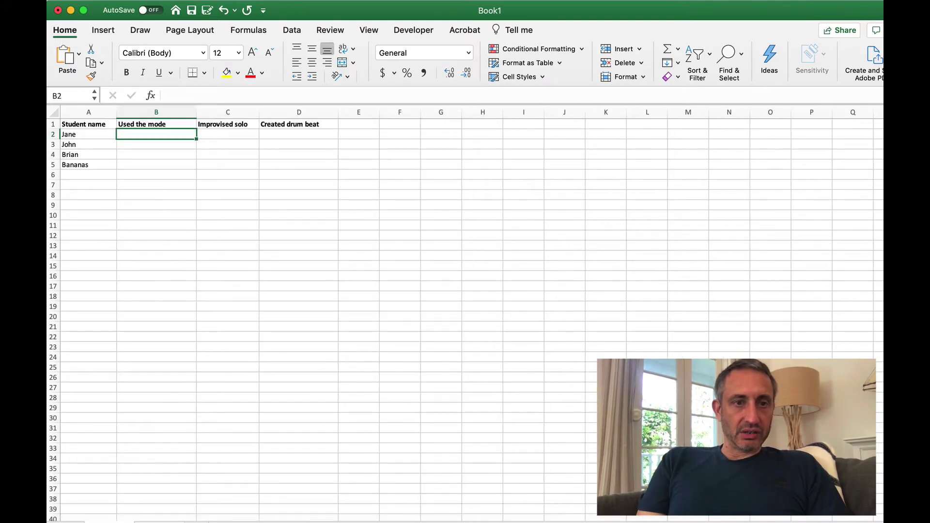
left_click(224, 136)
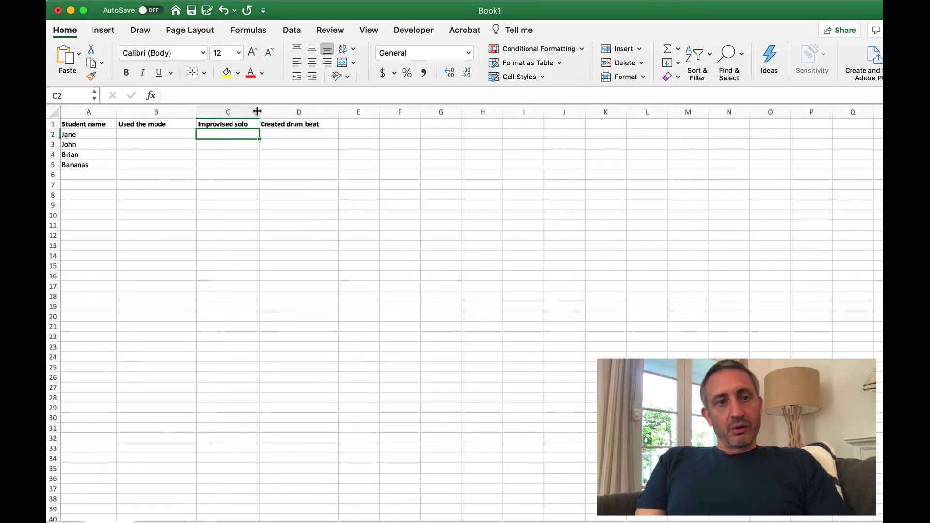
left_click_drag(259, 111, 309, 111)
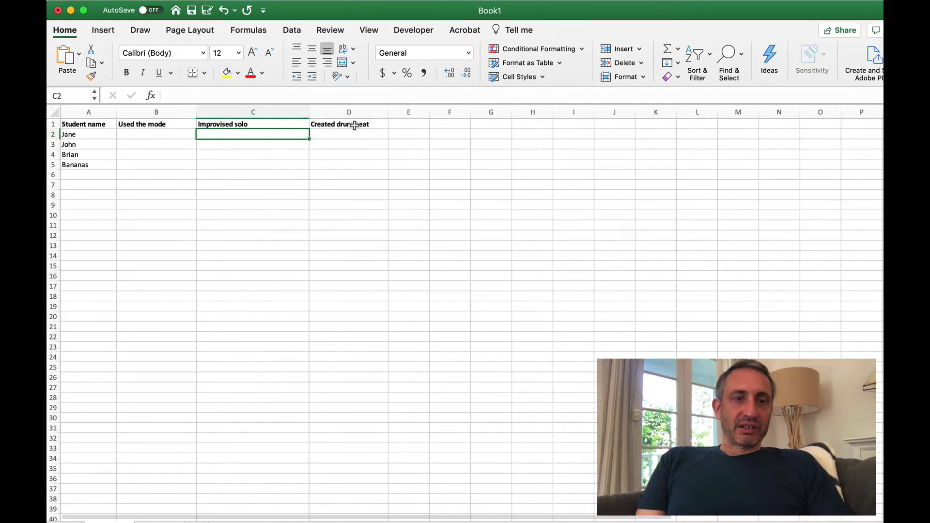
left_click_drag(388, 112, 405, 111)
left_click_drag(196, 112, 217, 112)
left_click(159, 521)
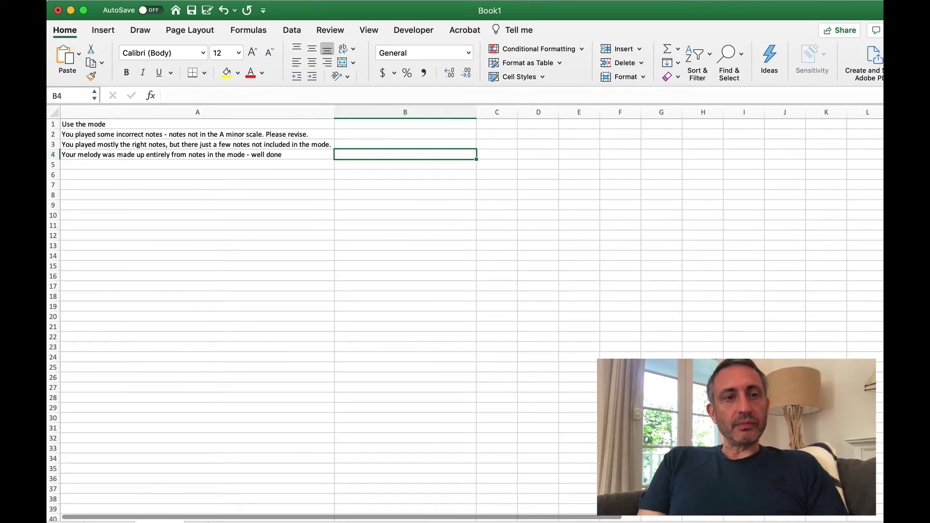
left_click(121, 521)
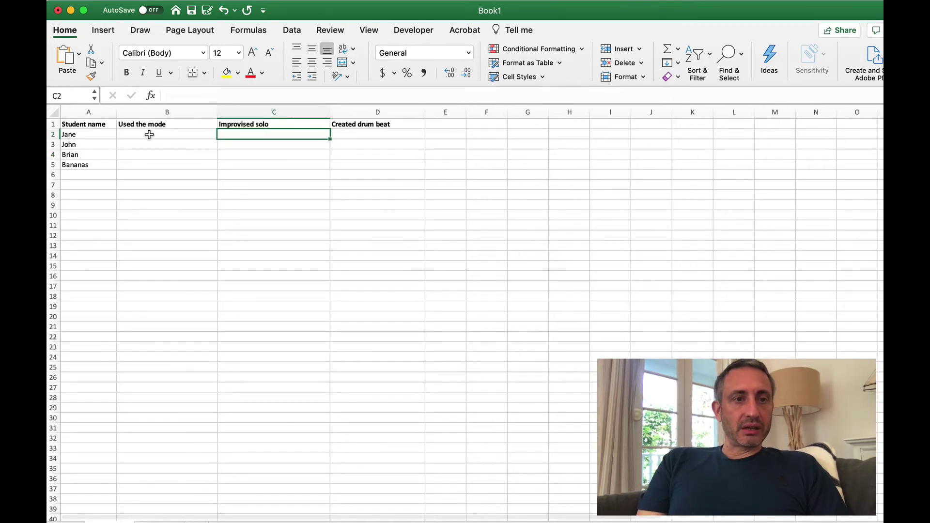
Step: Add List data validation to the first student's "Used the mode" cell B2, with the source =Sheet2!$A$2:$A$4
left_click(149, 134)
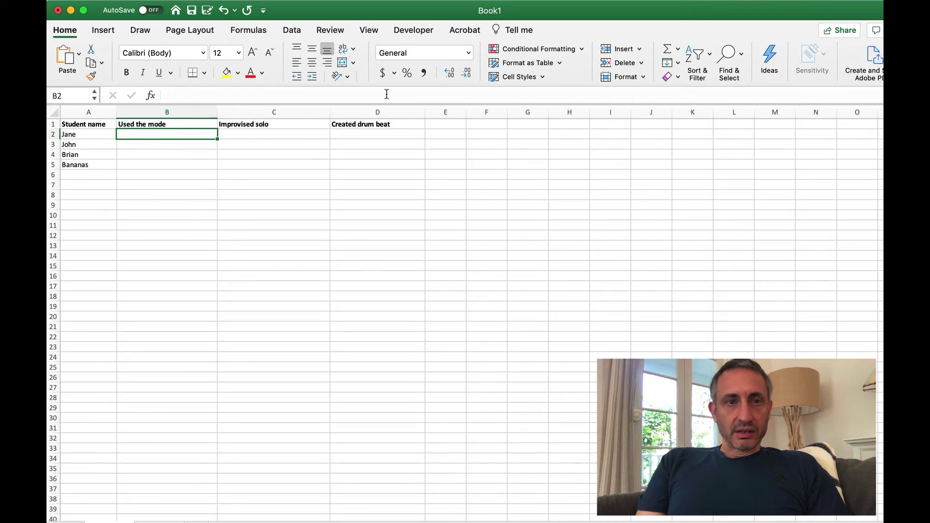
left_click(292, 32)
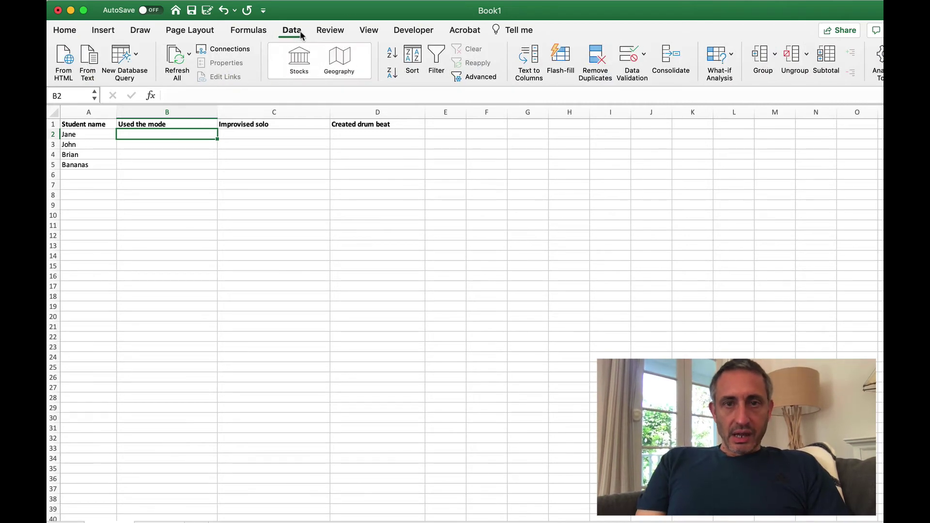
left_click(628, 57)
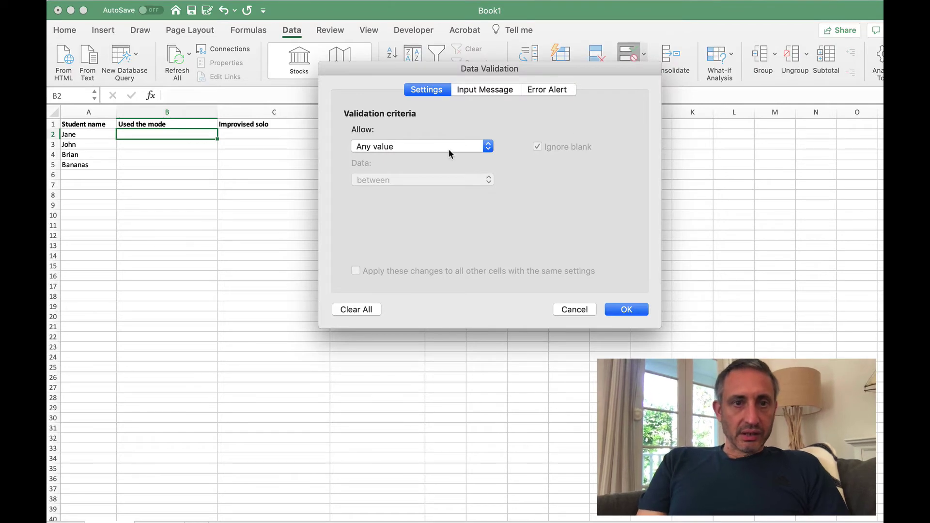
left_click(448, 153)
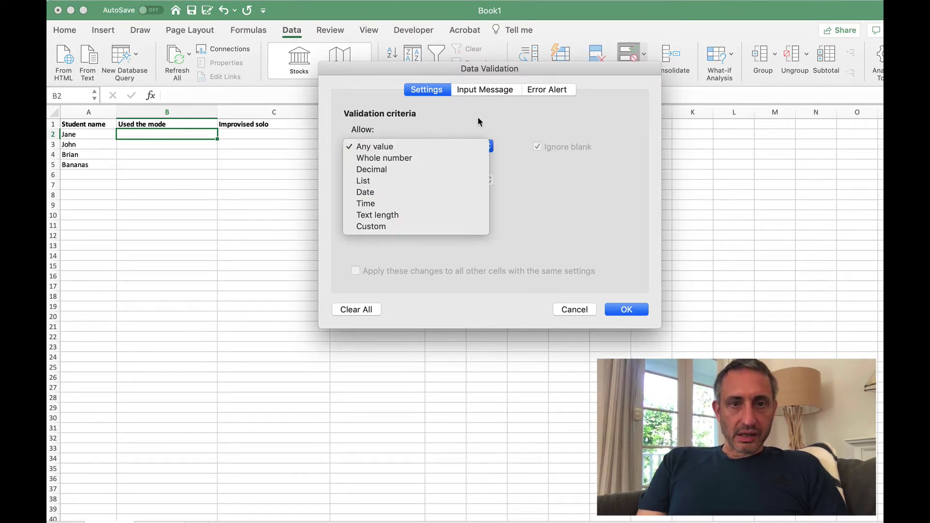
left_click(364, 180)
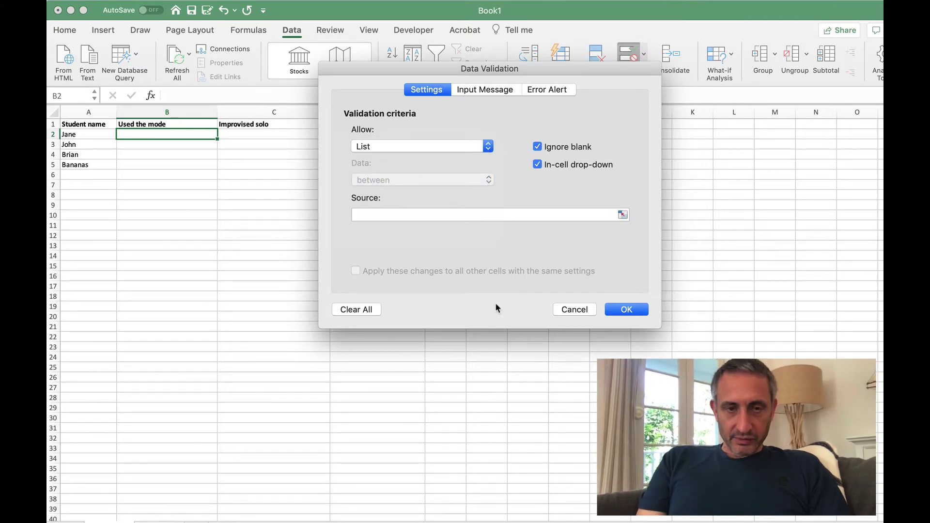
left_click(622, 215)
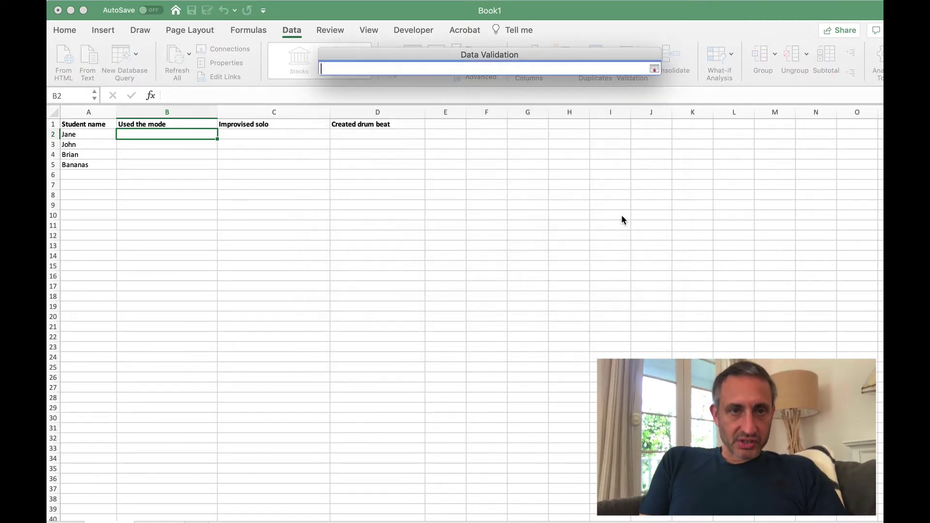
left_click(160, 521)
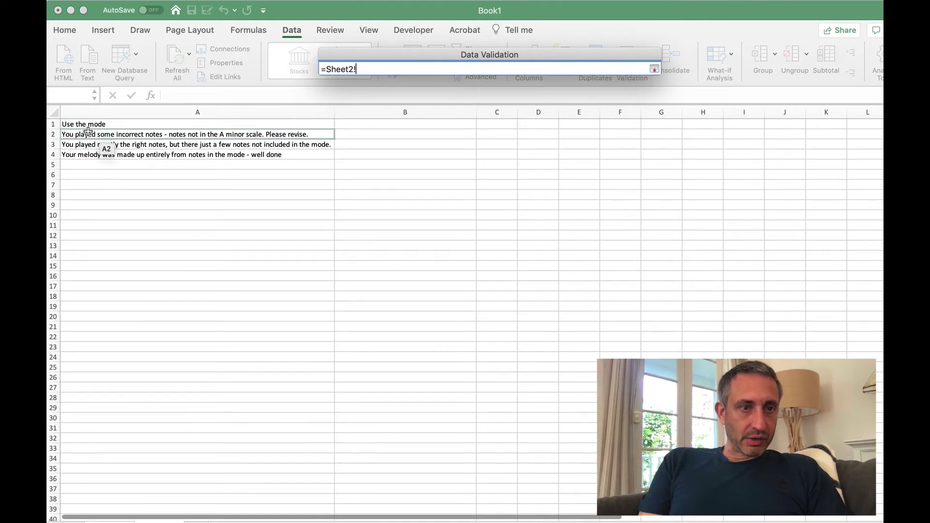
left_click_drag(87, 132, 88, 154)
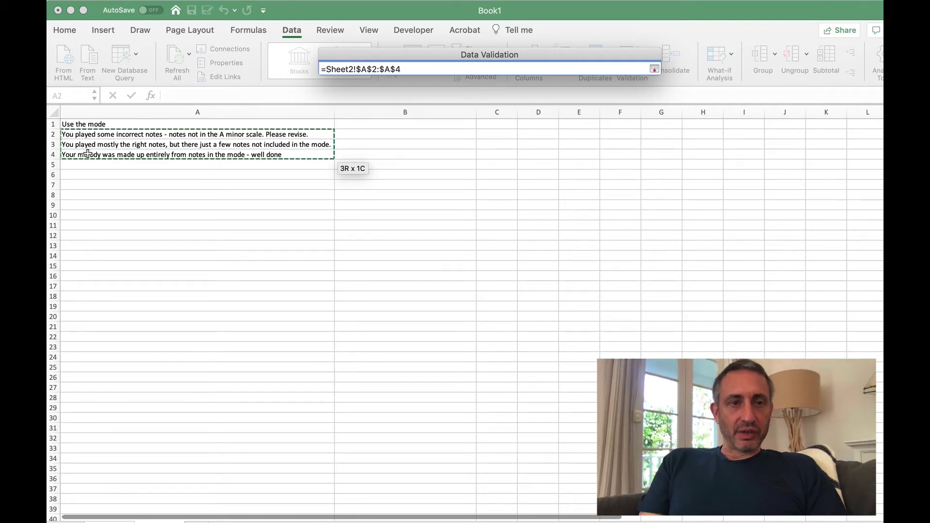
key("Return")
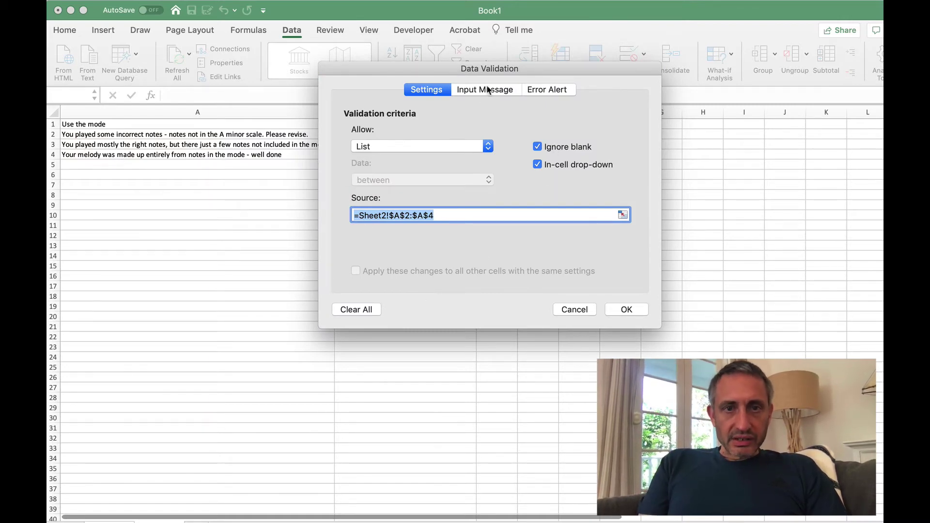
left_click(627, 309)
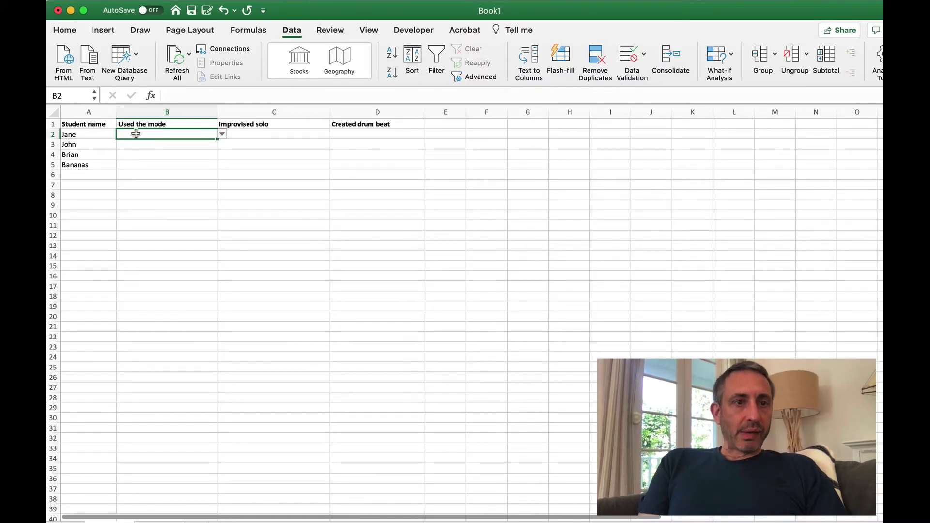
Step: Check the comment choices offered in B2, and fill its drop-down validation down the "Used the mode" column to B26
left_click(222, 135)
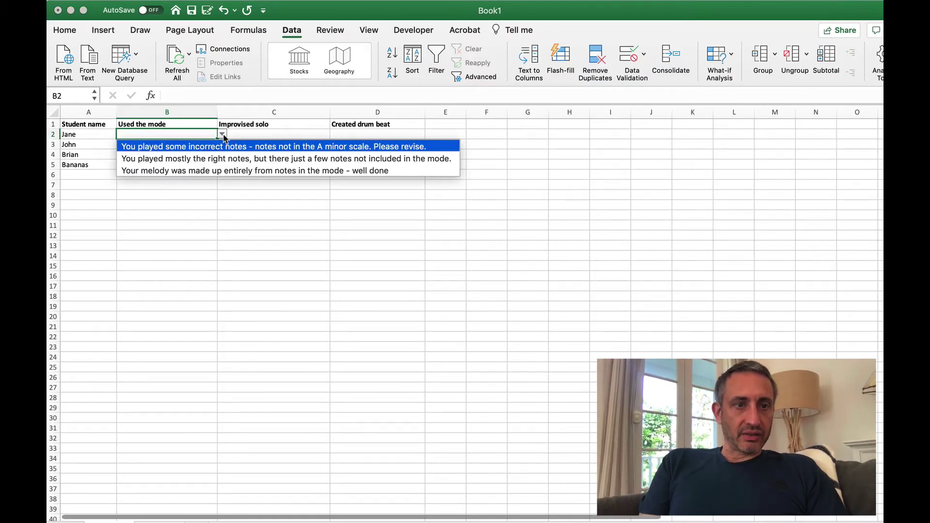
left_click(246, 259)
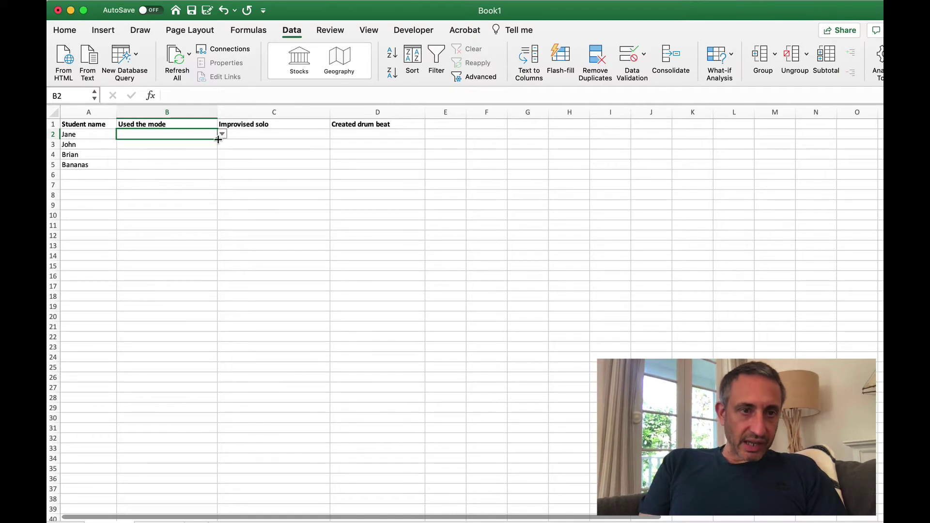
left_click_drag(218, 140, 214, 194)
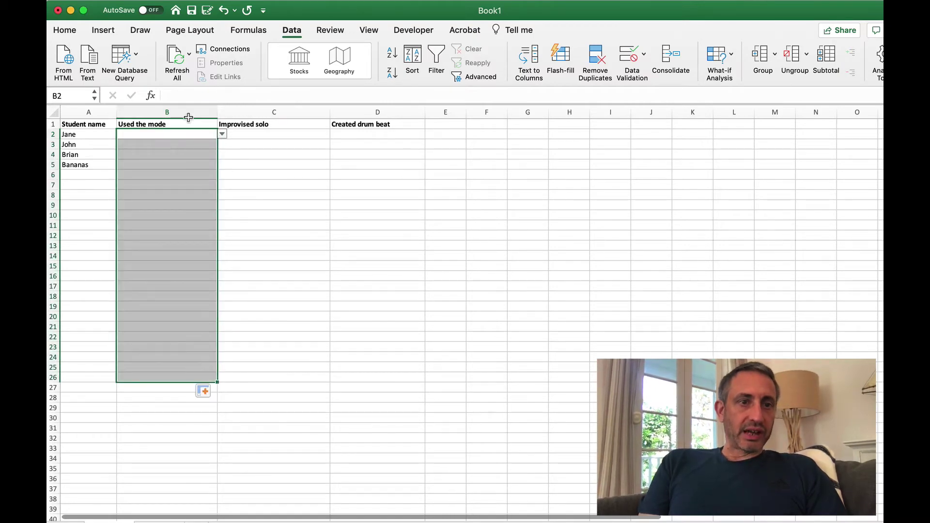
left_click(235, 215)
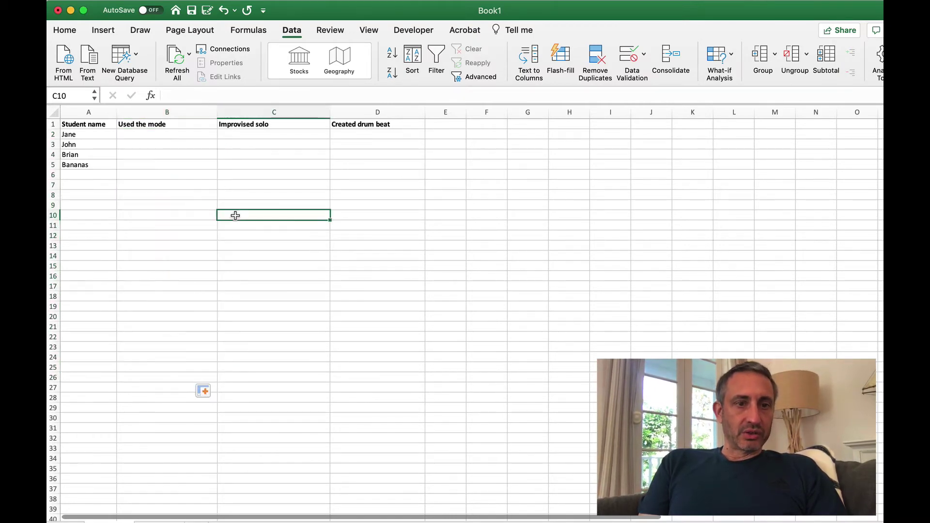
Step: Fill the drop-down validation of B2 down the "Used the mode" column to B11
left_click(209, 135)
left_click_drag(215, 139, 213, 234)
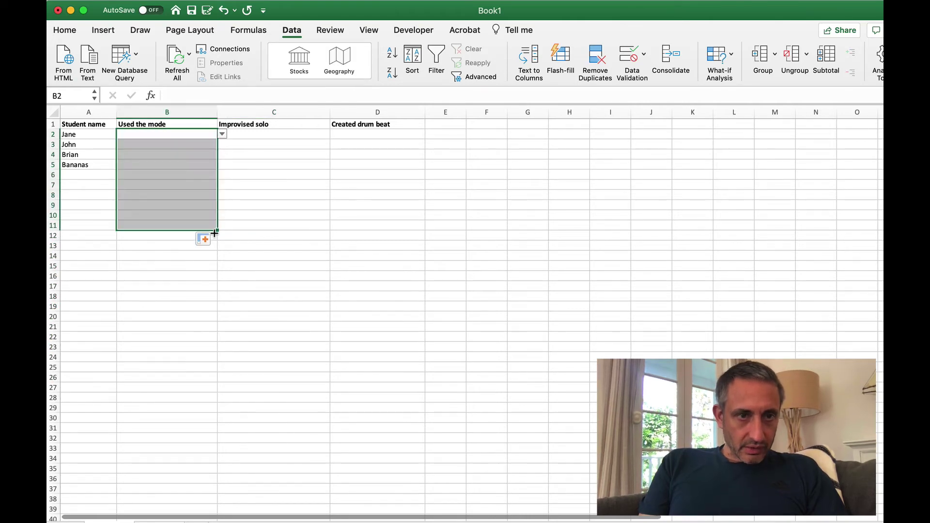
left_click(203, 173)
left_click(211, 147)
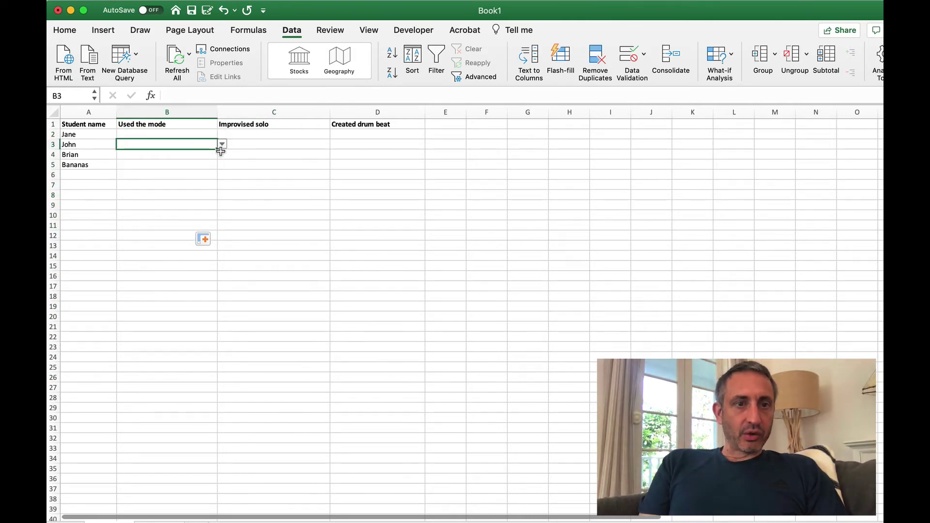
Step: Choose the comment "You played mostly the right notes, but there just a few notes not included in the mode." for B2
left_click(203, 133)
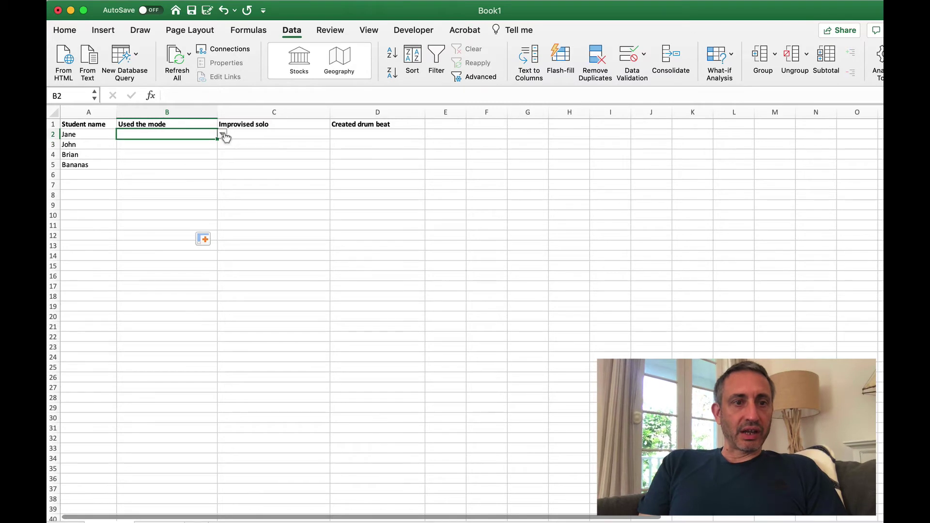
left_click(222, 135)
left_click(228, 159)
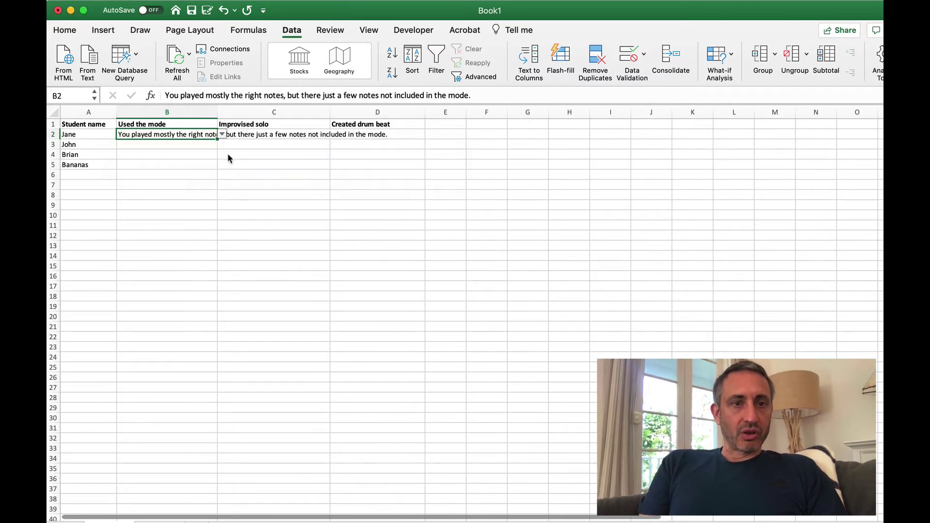
Step: Choose the comment "Your melody was made up entirely from notes in the mode - well done" for both B3 and B4
left_click(208, 143)
left_click(222, 143)
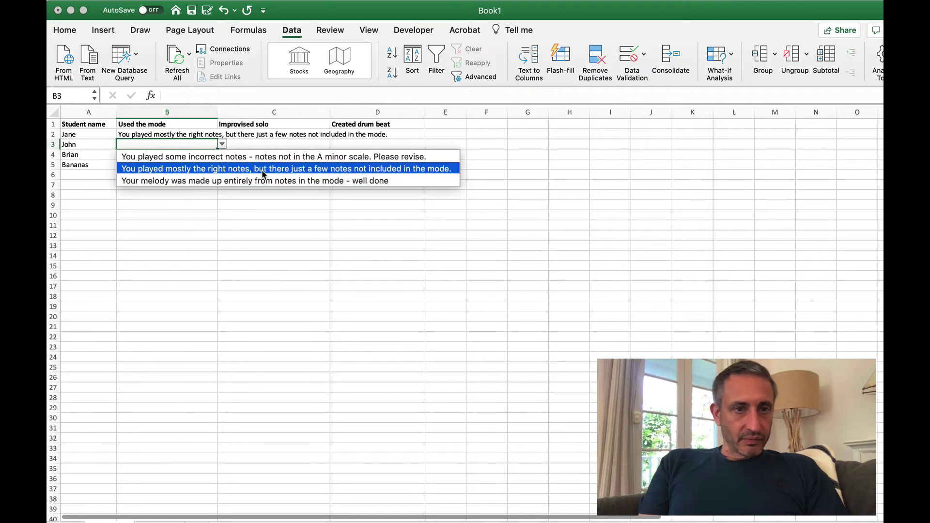
left_click(243, 182)
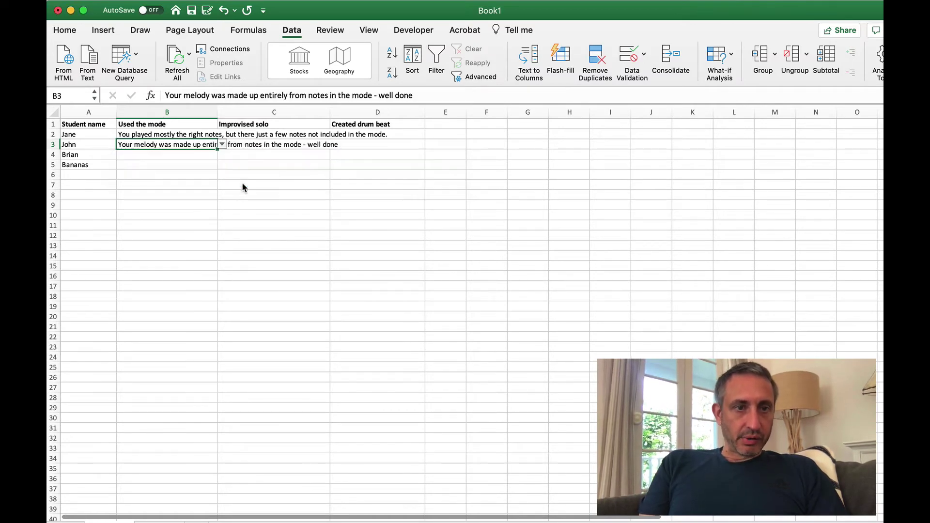
left_click(191, 156)
left_click(222, 154)
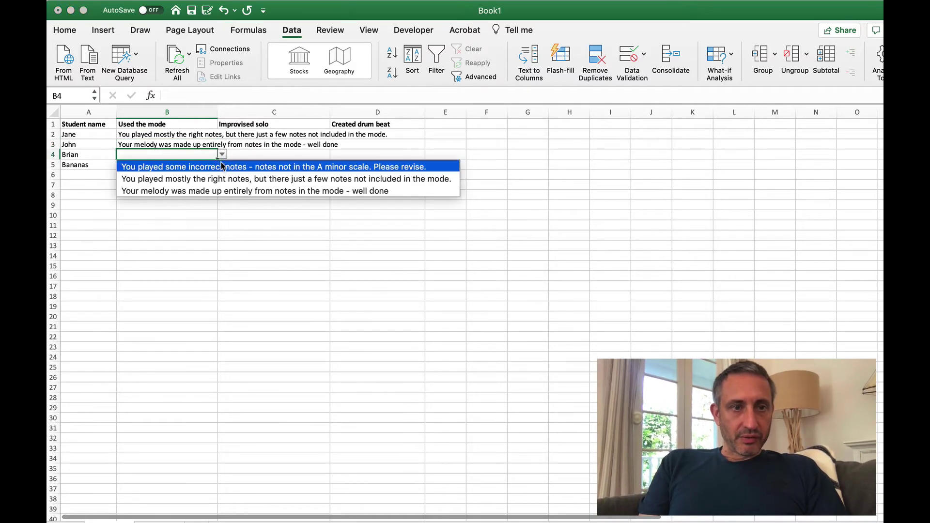
left_click(224, 191)
Step: Choose the comment "You played some incorrect notes - notes not in the A minor scale. Please revise." for the fourth student in B5
left_click(196, 175)
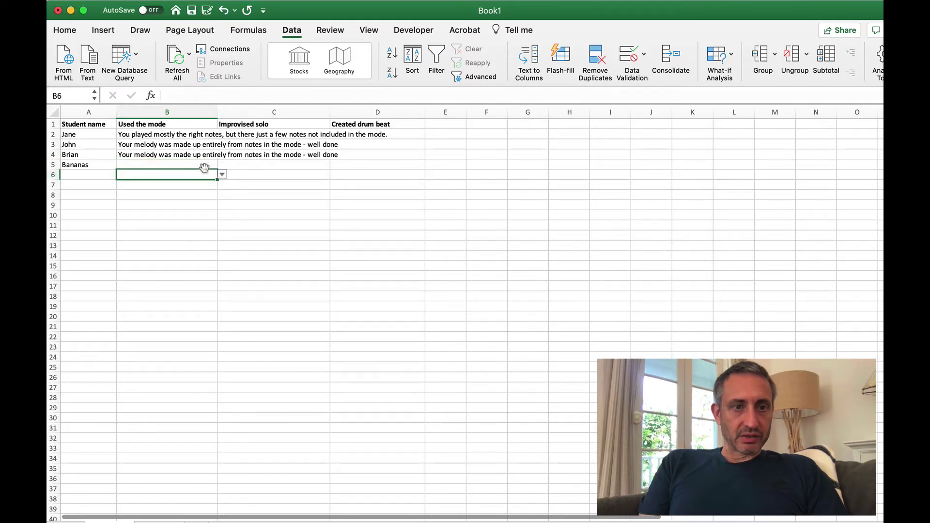
left_click(201, 165)
left_click(222, 165)
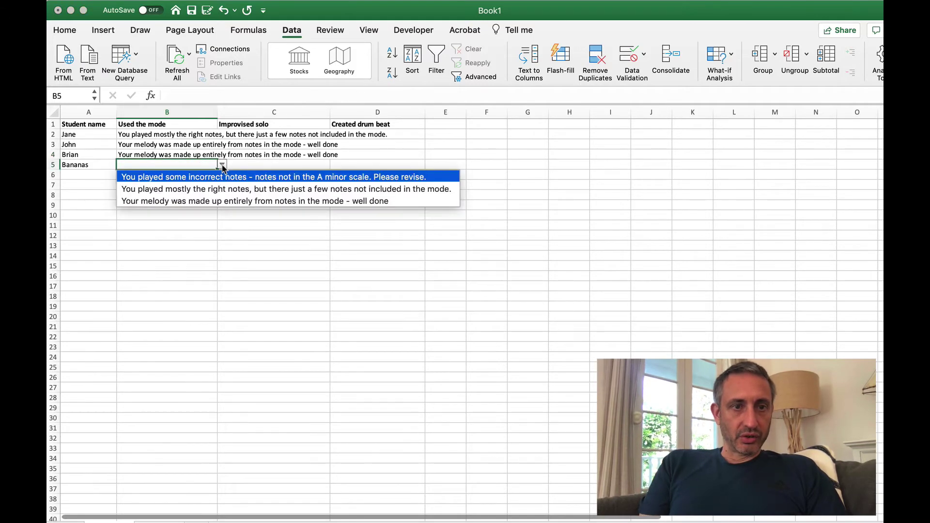
left_click(238, 183)
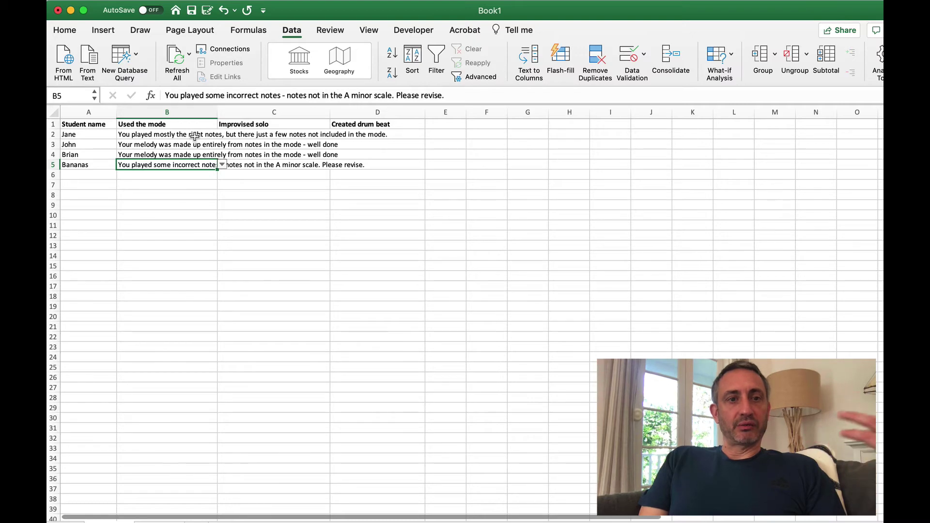
Step: Widen column E and enter the heading "Teacher mark" in E1
left_click(256, 136)
left_click(350, 134)
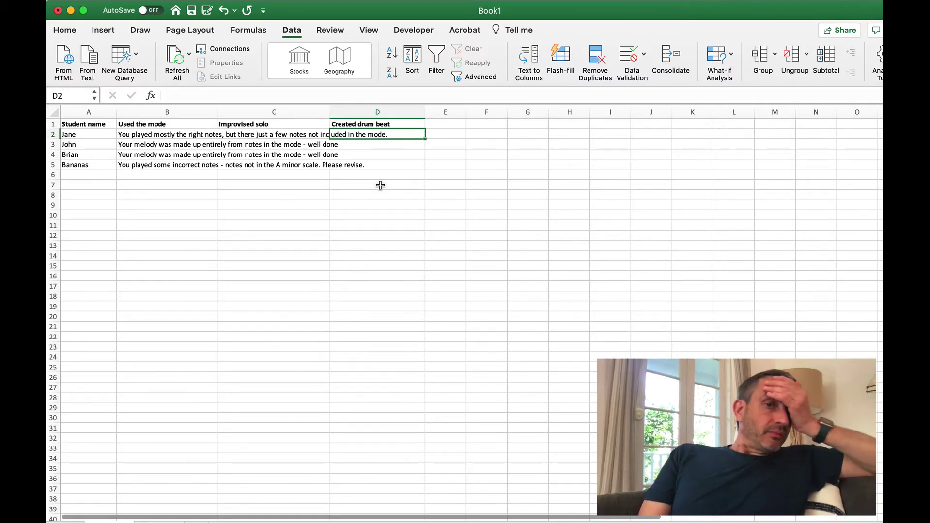
left_click(454, 123)
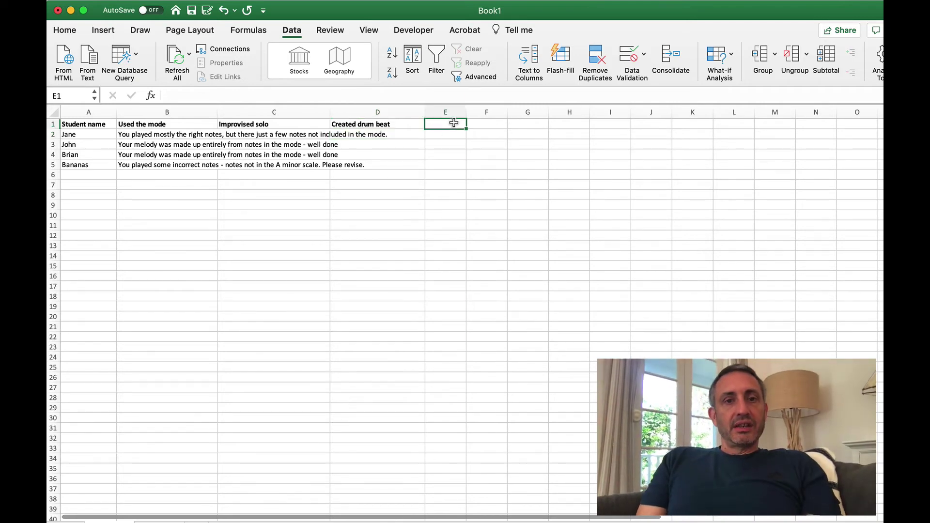
left_click_drag(467, 112, 522, 112)
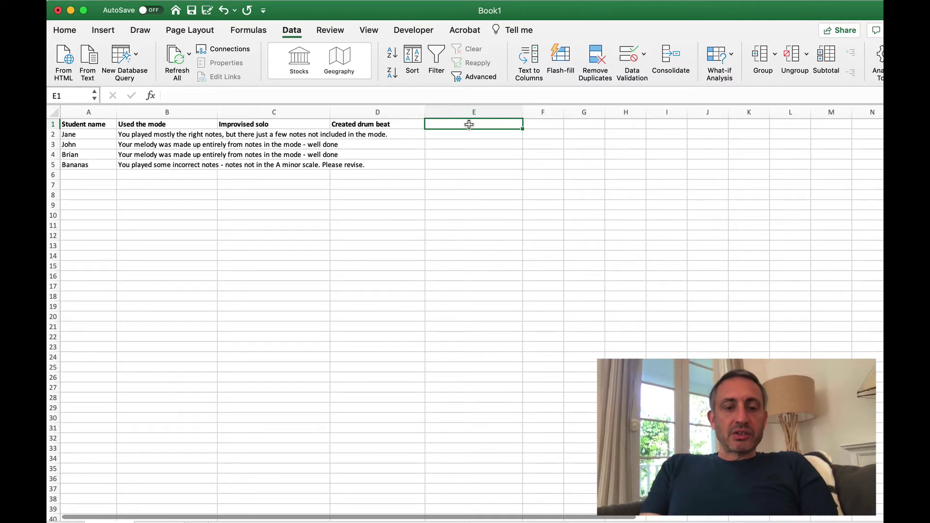
type("Teacher")
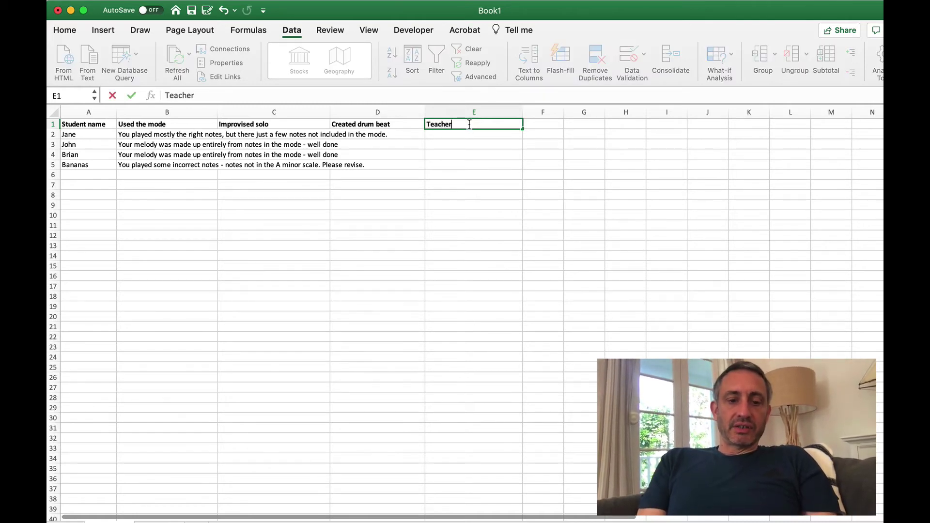
type(" mark")
key("Return")
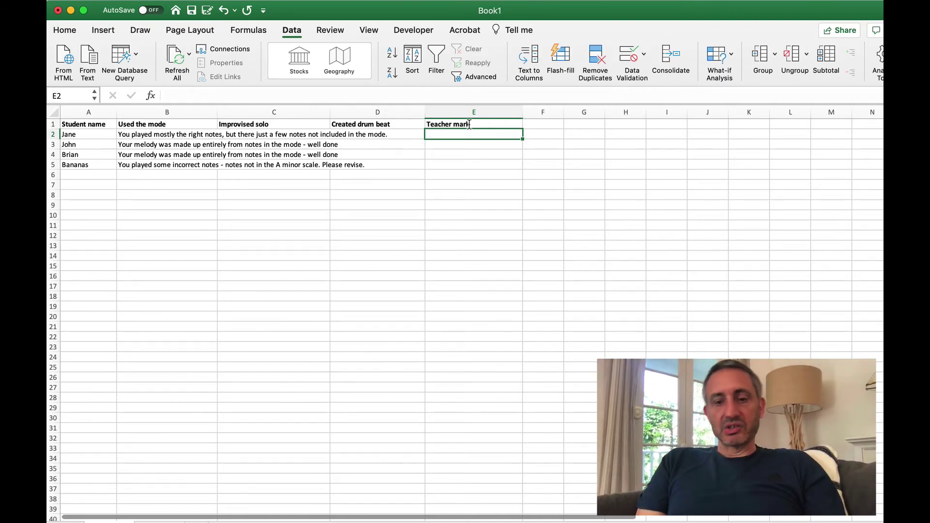
Step: Review the comment choices offered for the first student in B2 under the "Used the mode" criterion
left_click(190, 135)
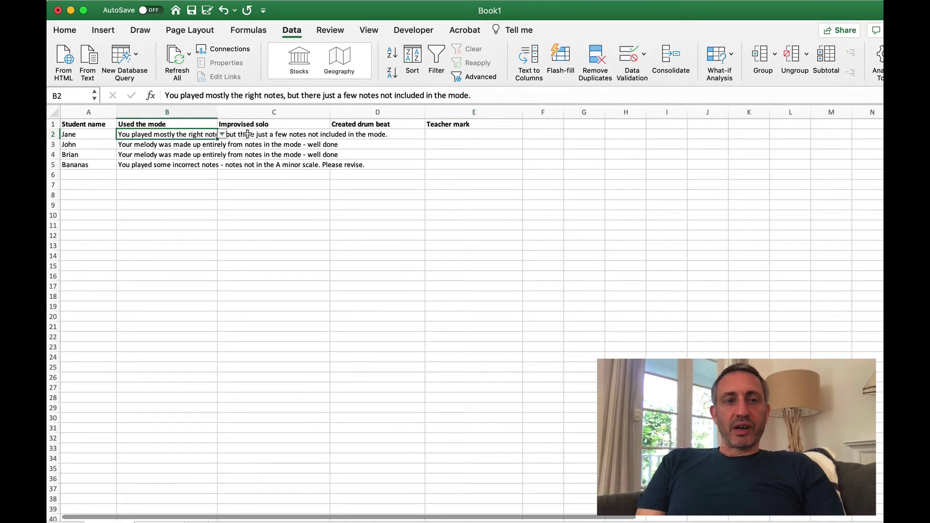
left_click(243, 136)
left_click(184, 138)
left_click(222, 134)
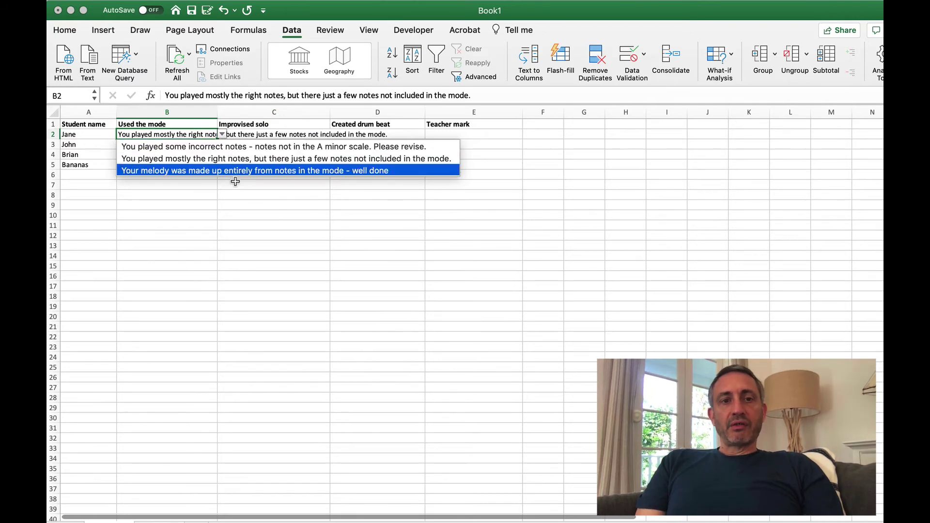
key("Escape")
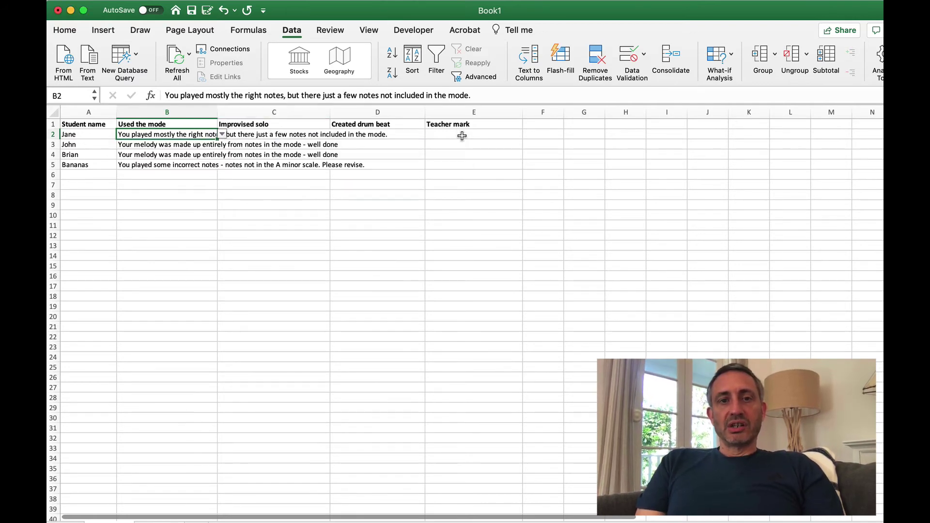
left_click(147, 124)
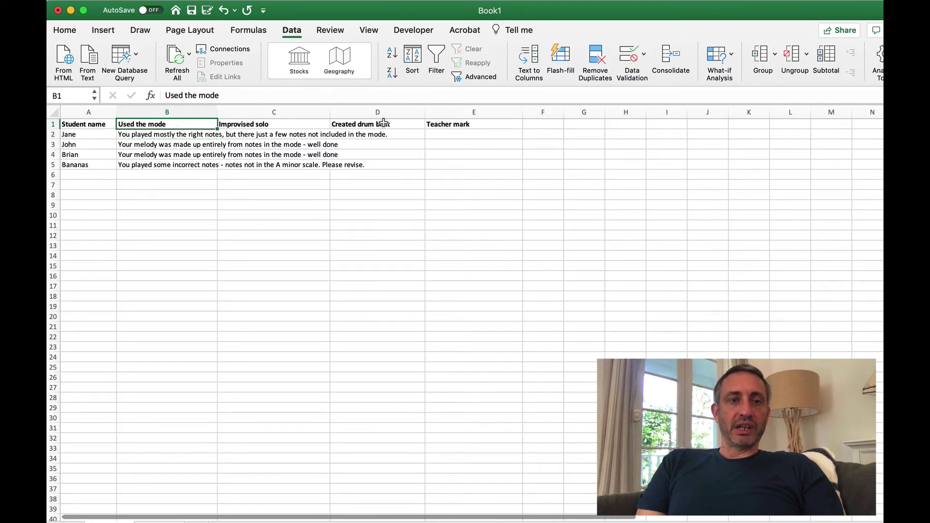
left_click(180, 134)
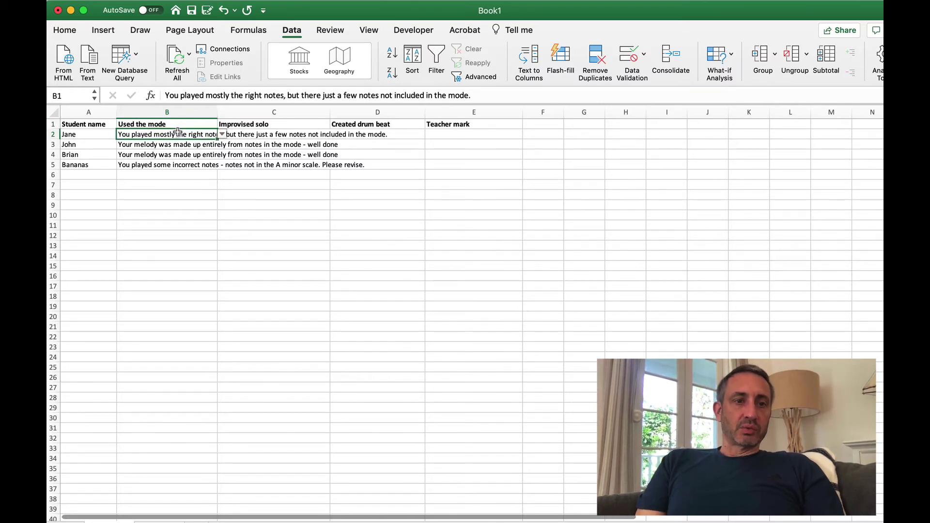
left_click(222, 134)
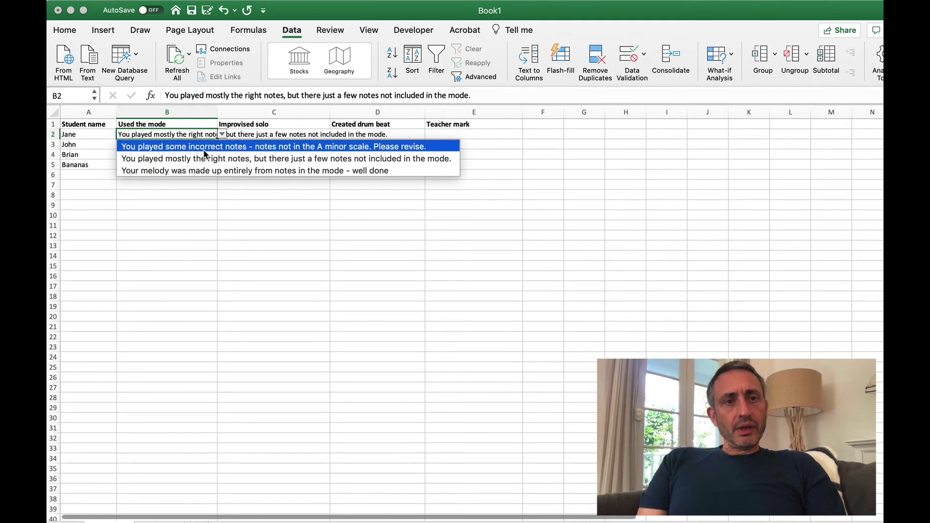
left_click(197, 123)
left_click(196, 123)
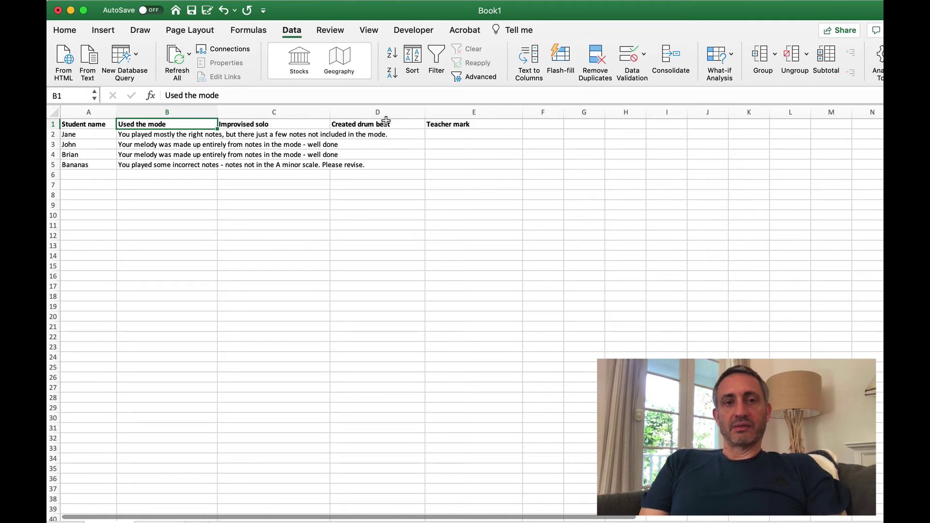
Step: Widen column F and enter the heading "Teacher mark" in F1 as well
left_click(453, 136)
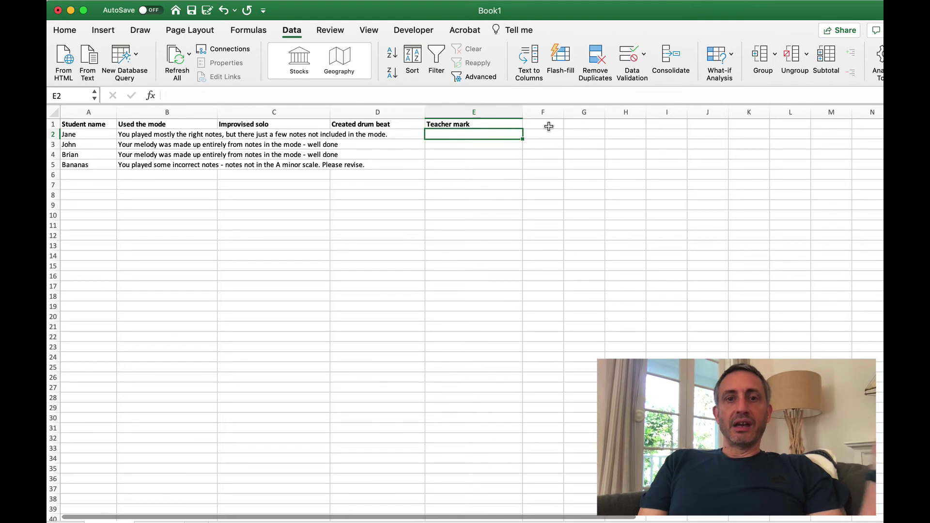
left_click_drag(563, 112, 661, 117)
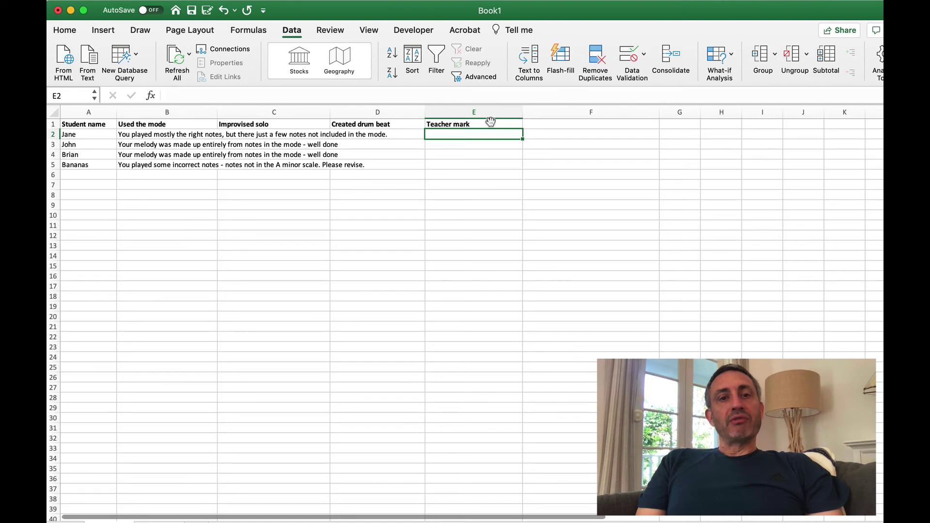
left_click(557, 128)
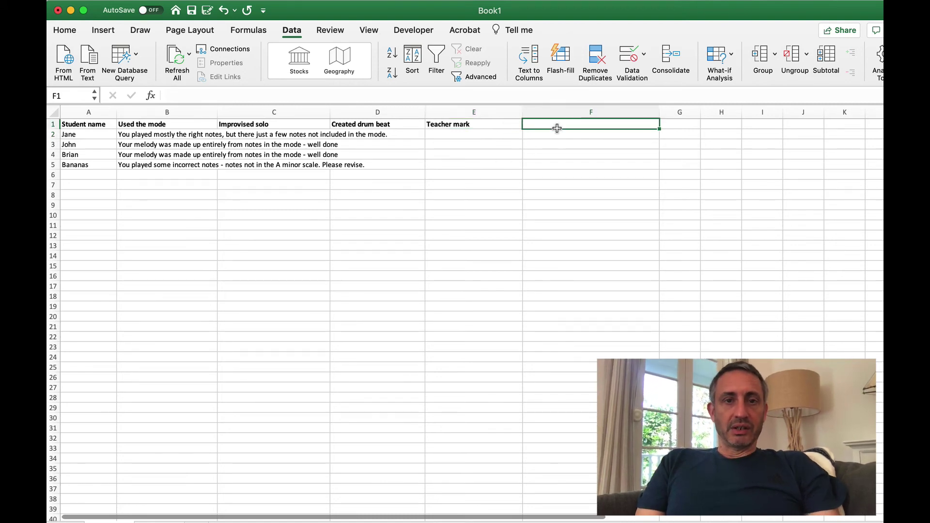
type("Teach")
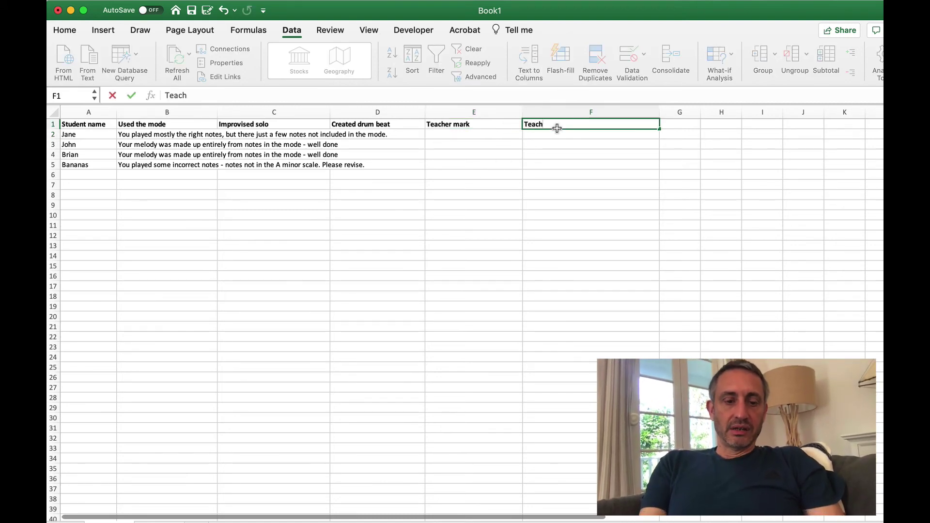
type("er mark")
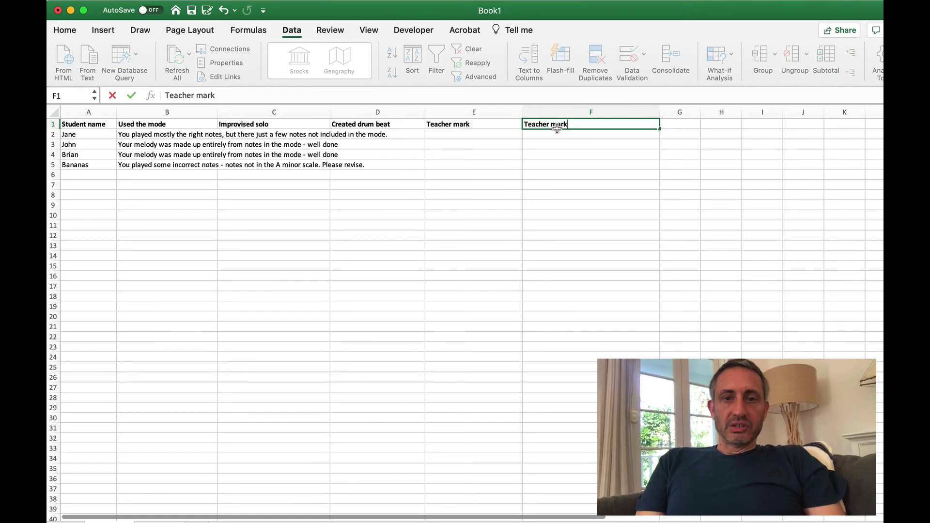
left_click(685, 133)
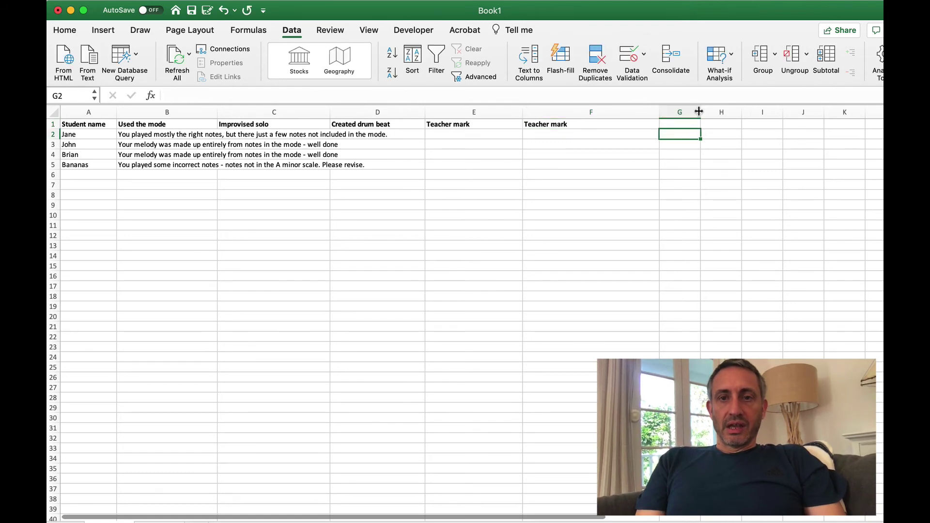
Step: Enter the heading "Report mark" in G1 and adjust column G to be moderately wider than its default
left_click_drag(699, 112, 759, 112)
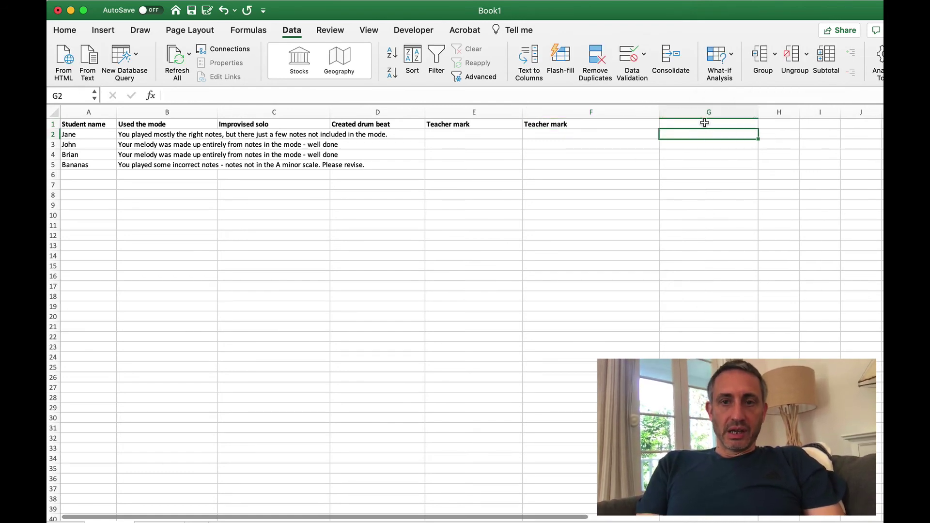
left_click(704, 122)
type("Report mark")
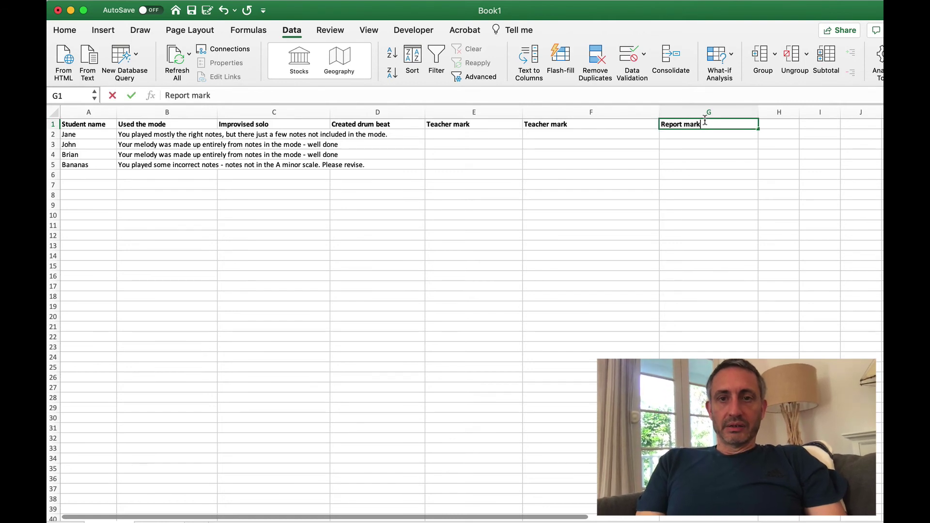
left_click(664, 135)
left_click_drag(758, 112, 747, 111)
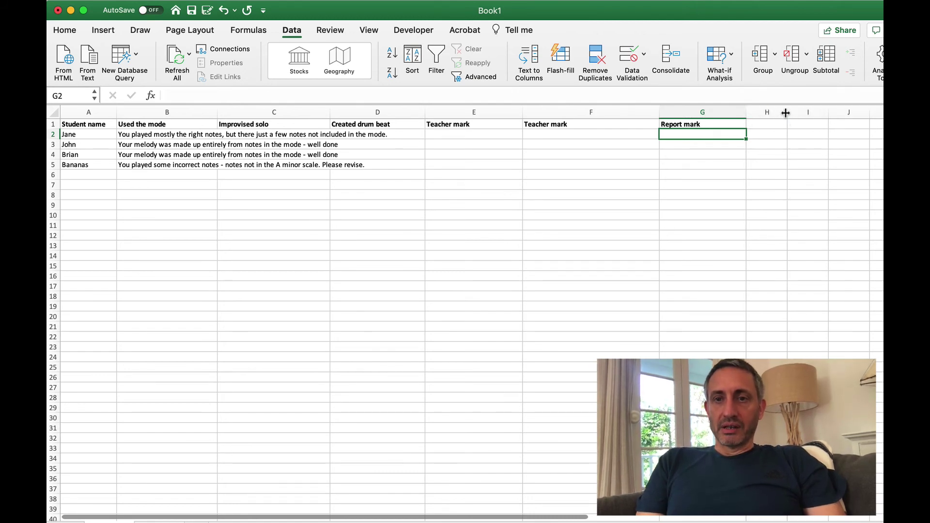
Step: Widen column H and enter the heading "Report Comment" in H1
left_click_drag(786, 112, 877, 113)
left_click(769, 123)
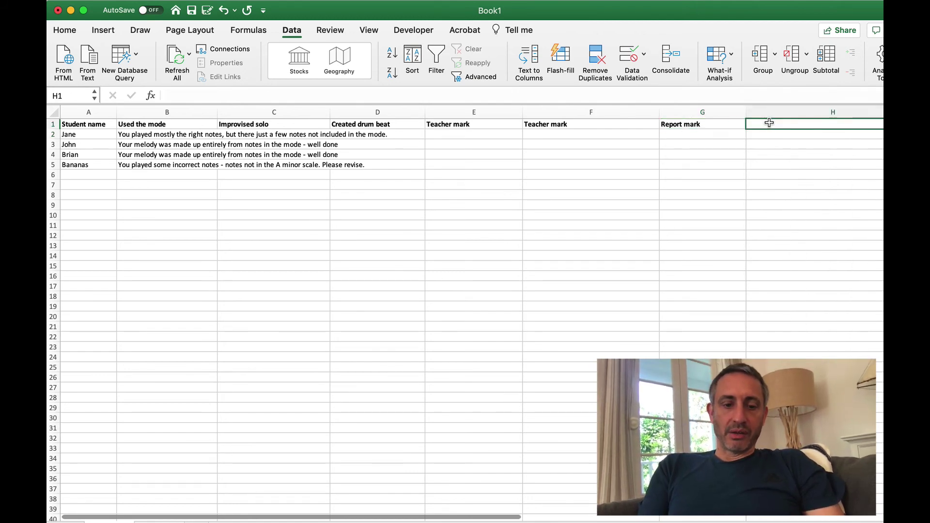
type("Report Comment")
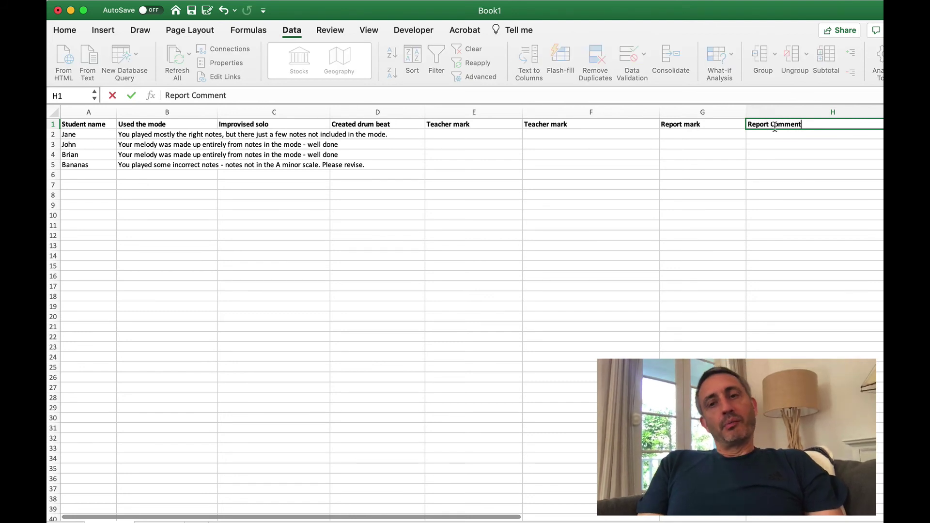
key("Return")
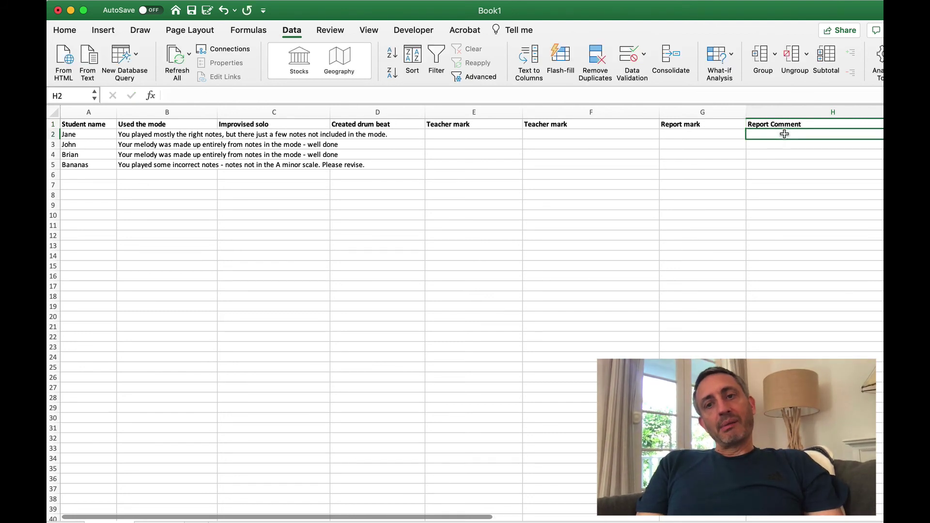
left_click(187, 139)
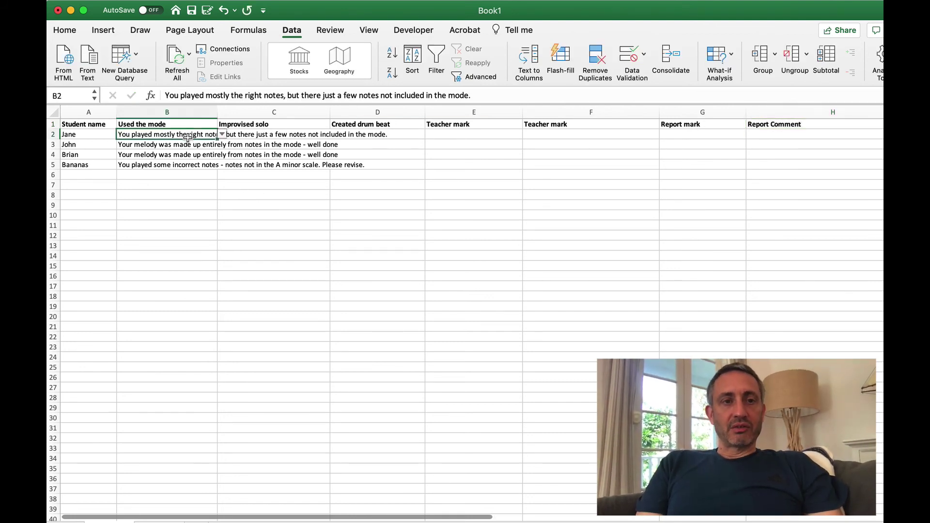
Step: Review the first student's row, from the comment choices in B2 across the criteria, teacher mark and report mark columns to Report Comment in H2
left_click(222, 134)
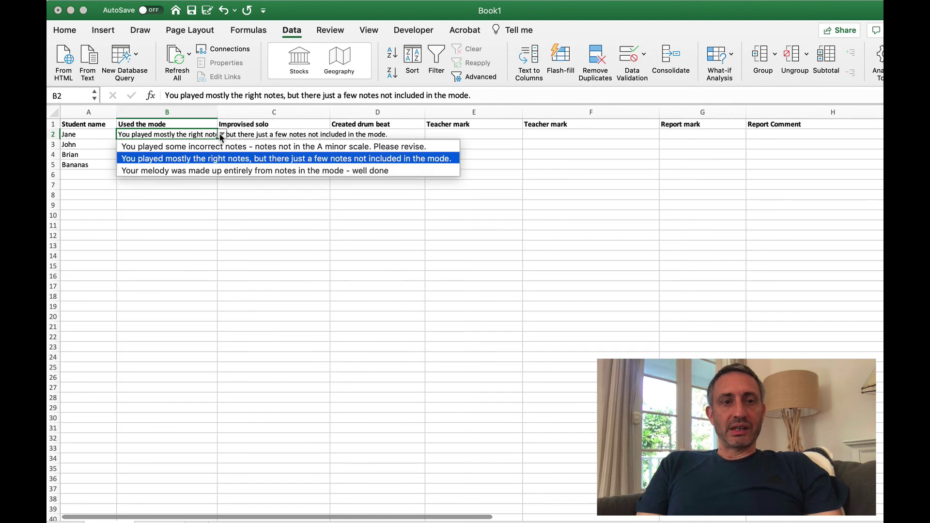
left_click(375, 261)
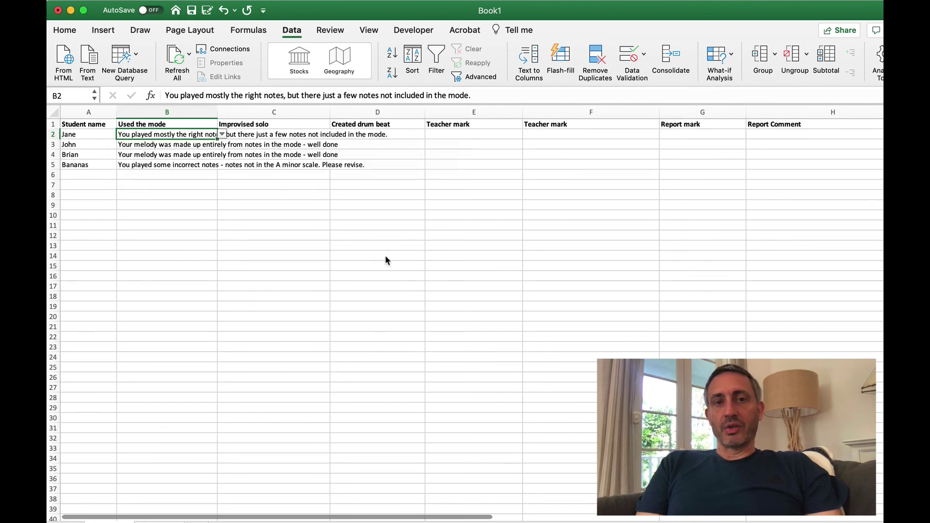
scroll(809, 138, "right", 3)
left_click(798, 135)
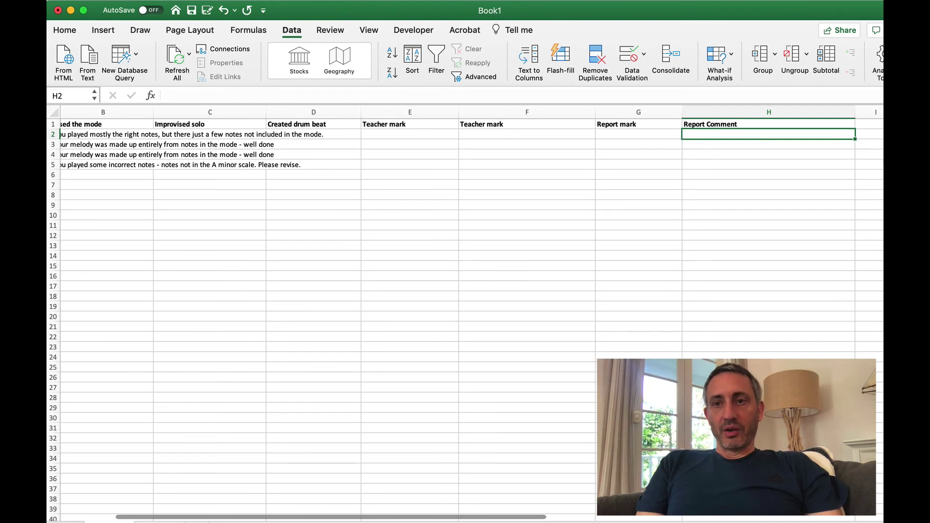
scroll(864, 133, "right", 5)
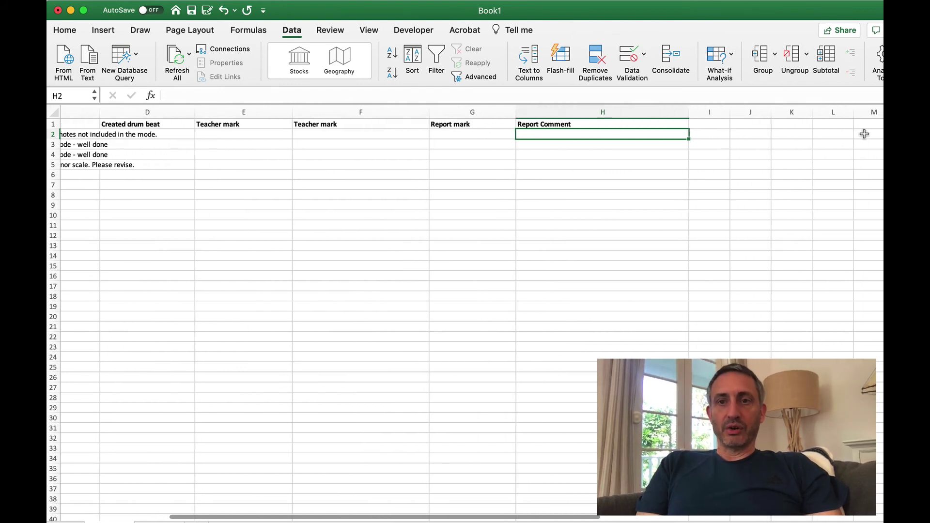
scroll(616, 163, "left", 5)
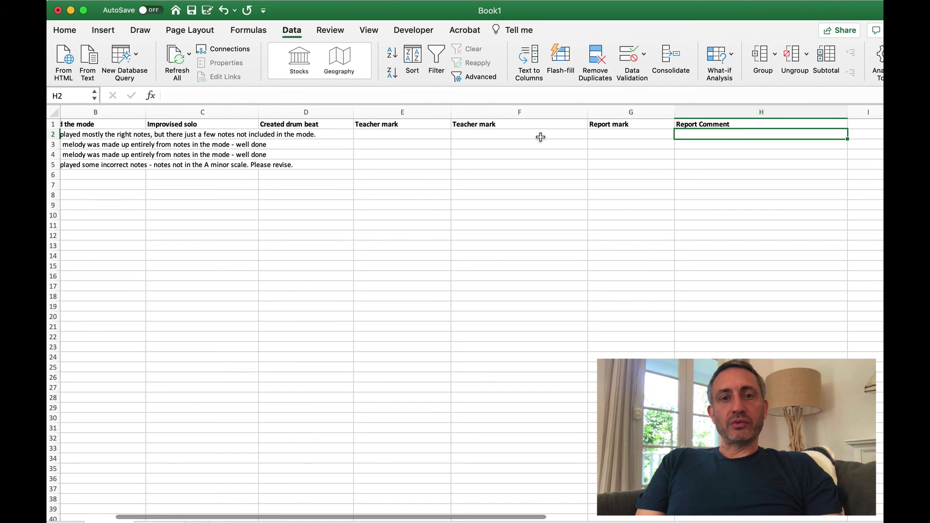
left_click(203, 134)
left_click(322, 134)
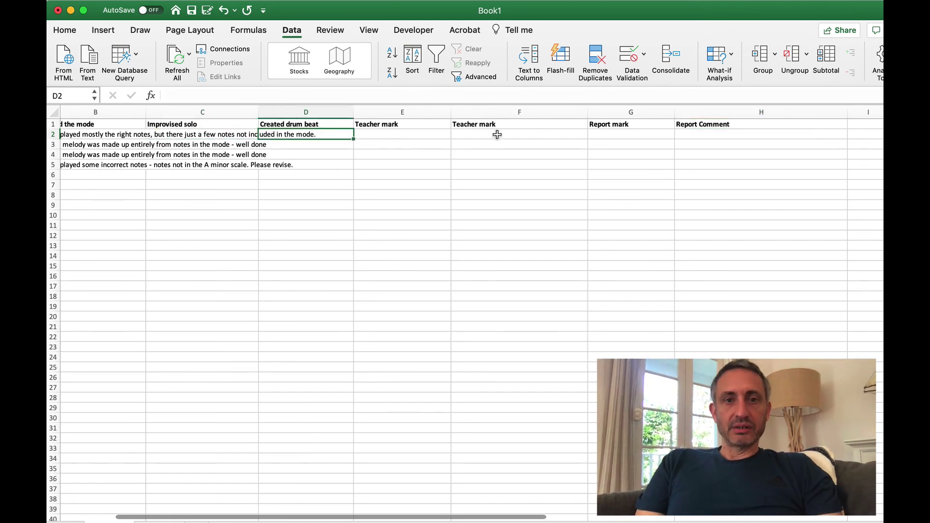
left_click(497, 134)
left_click(400, 134)
left_click(469, 135)
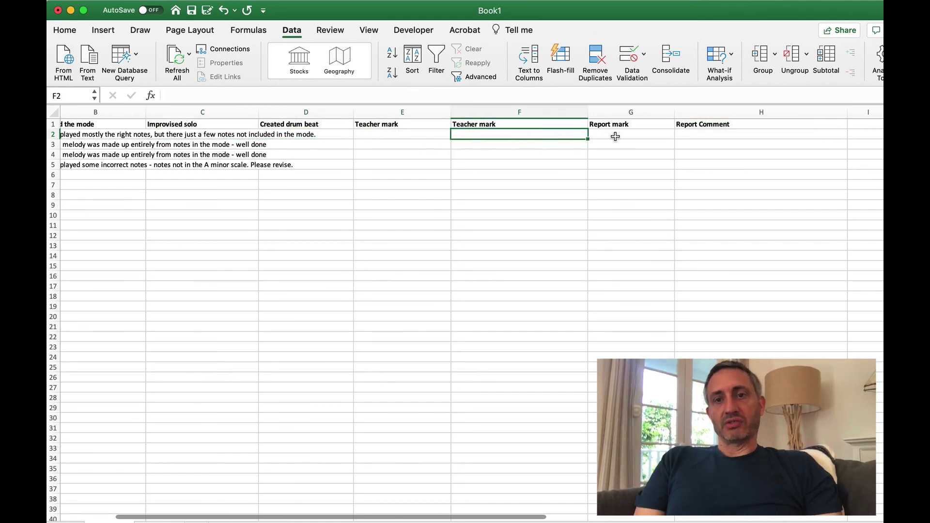
left_click(692, 134)
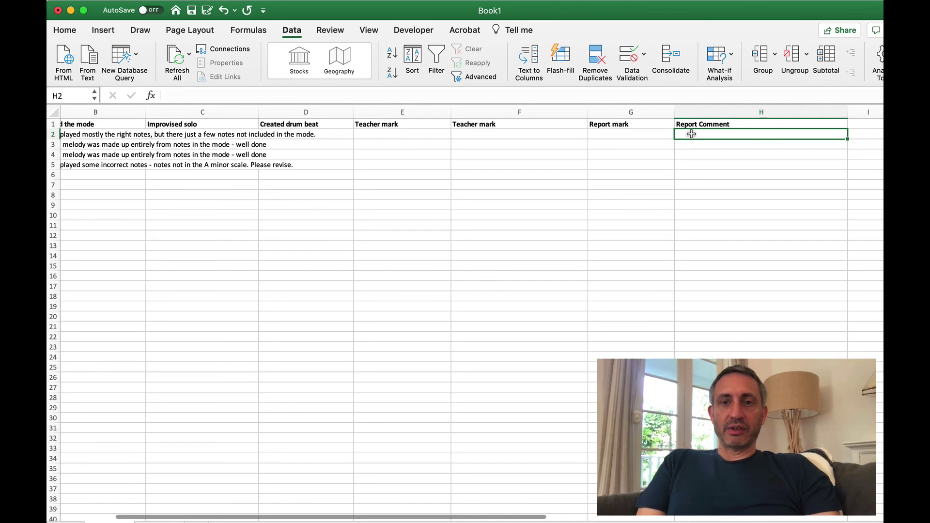